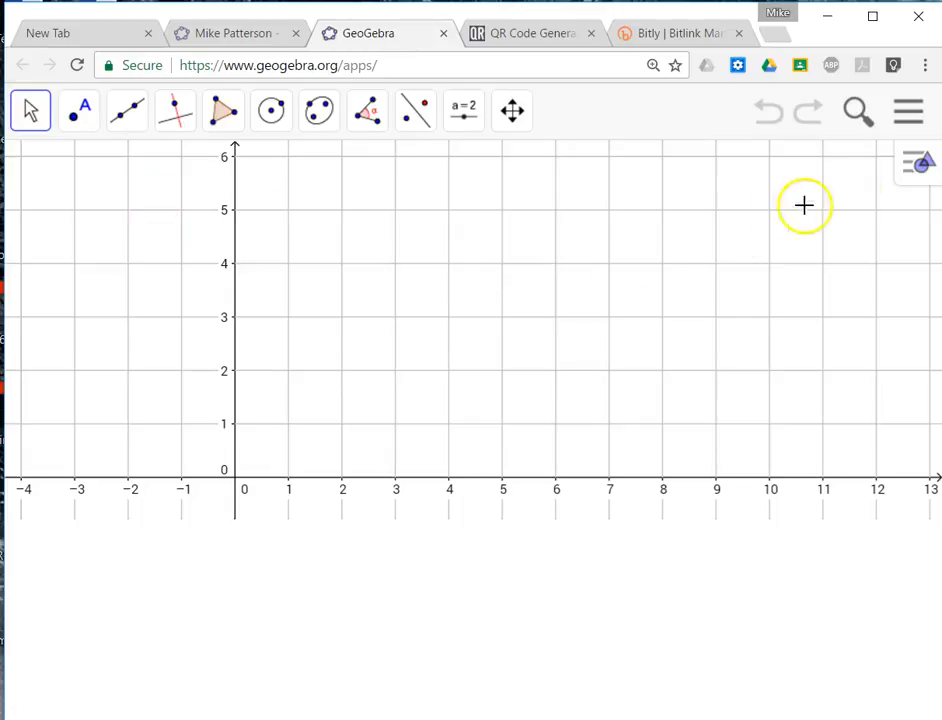
# Hide the grid and the coordinate axes in the graphics view.
pyautogui.click(917, 175)
pyautogui.click(716, 175)
pyautogui.click(719, 200)
pyautogui.click(673, 166)
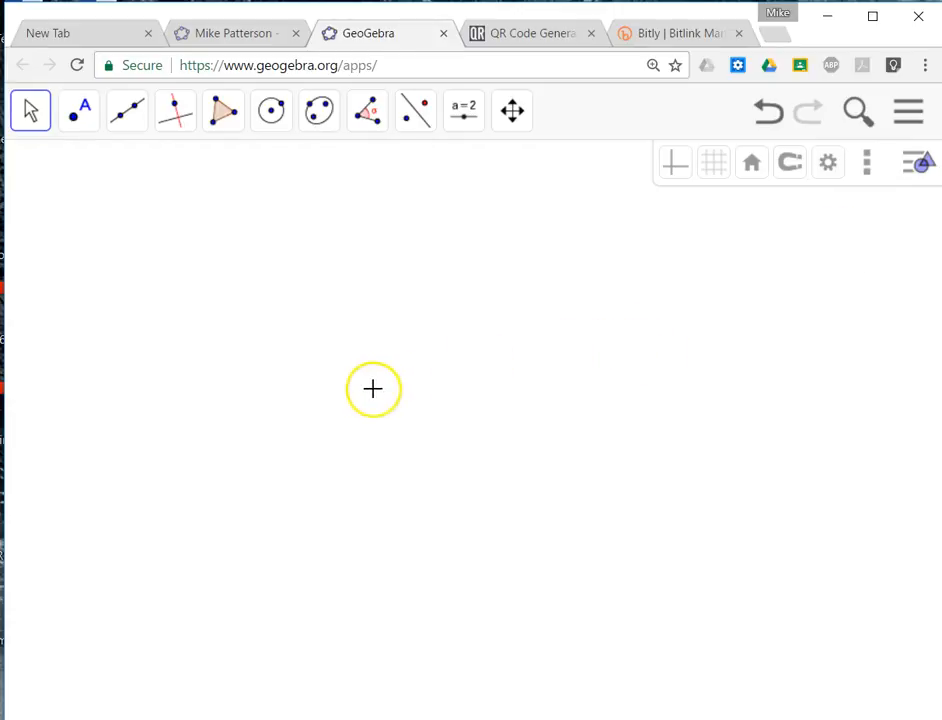
# Draw a circle in the empty graphics view using Circle with Center and Radius.
pyautogui.click(271, 112)
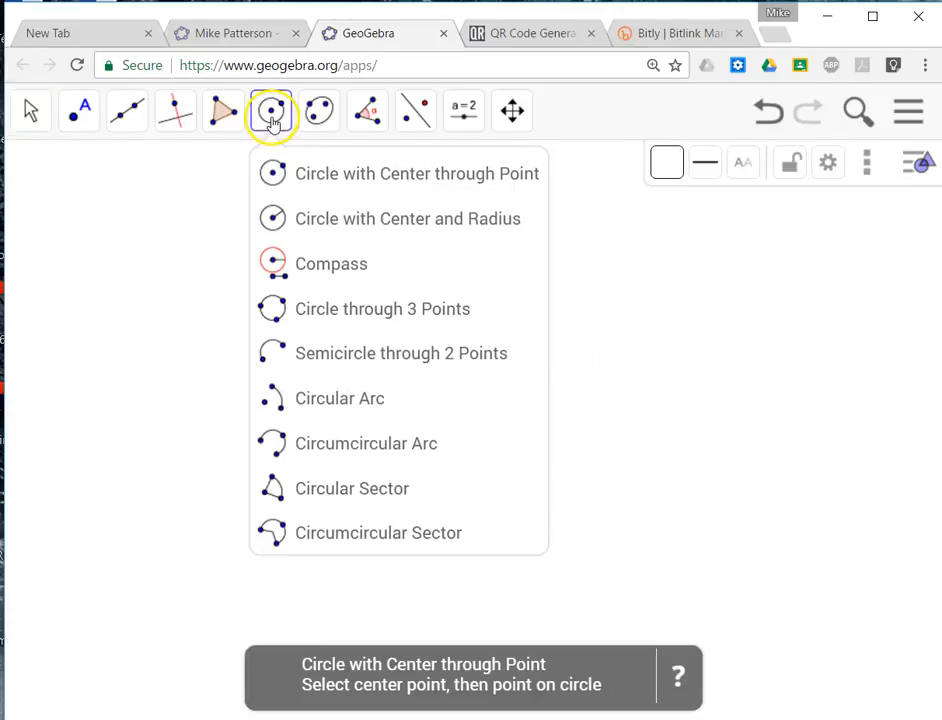
pyautogui.click(300, 218)
pyautogui.click(311, 350)
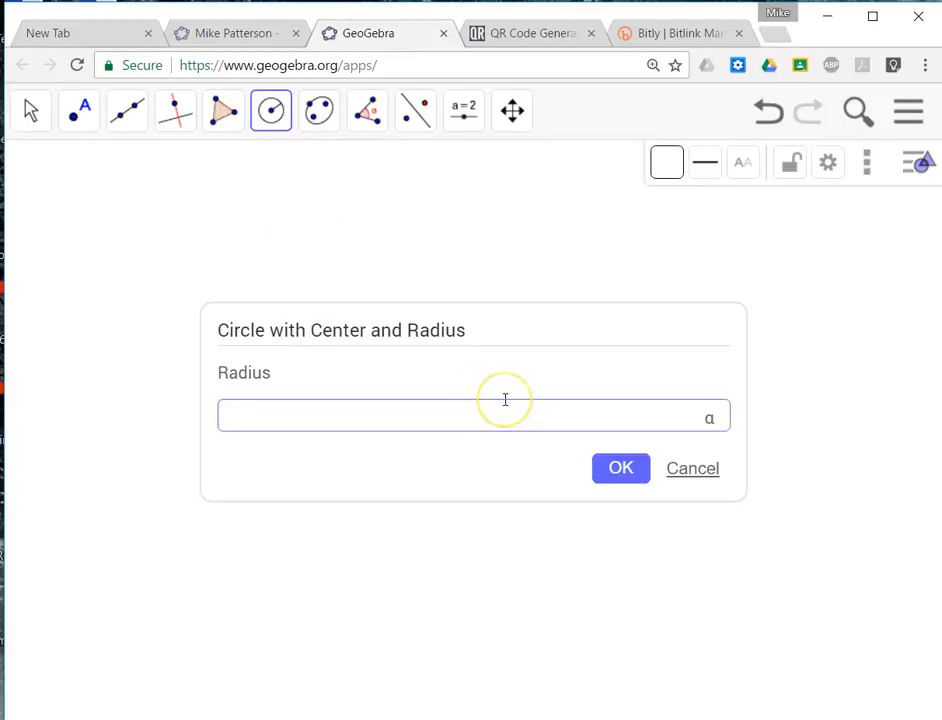
pyautogui.click(598, 460)
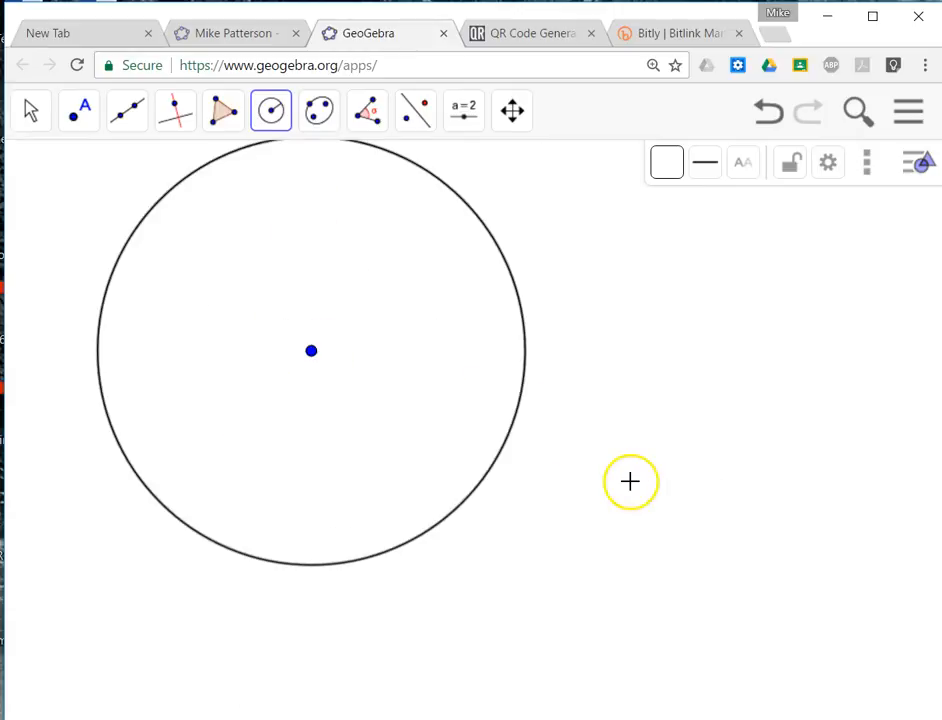
pyautogui.scroll(1, 497, 420)
pyautogui.scroll(-2, 497, 420)
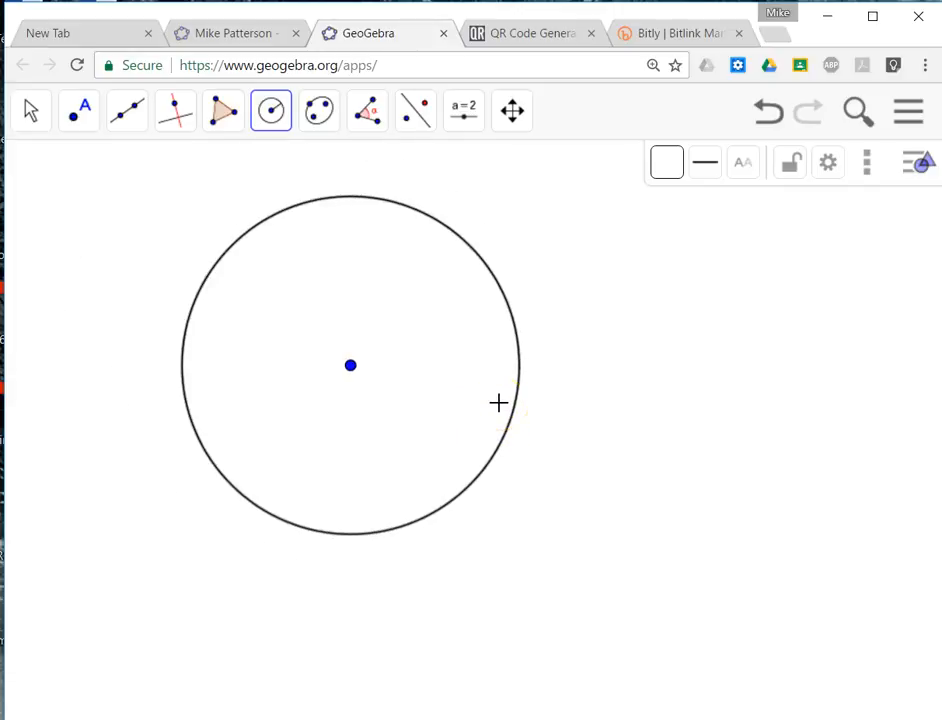
pyautogui.click(127, 115)
pyautogui.click(136, 177)
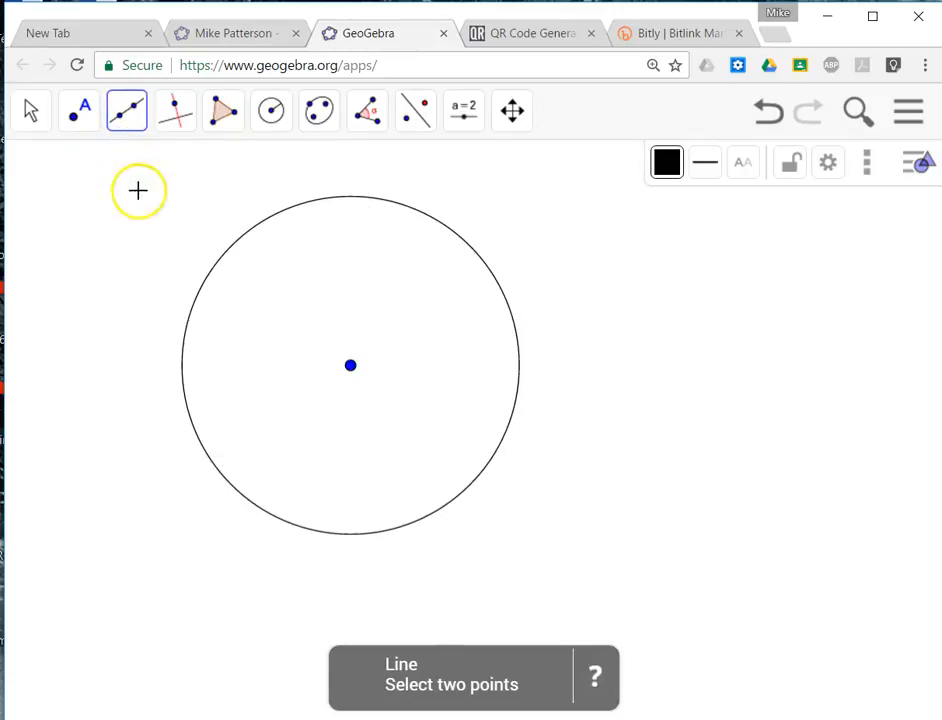
pyautogui.click(206, 279)
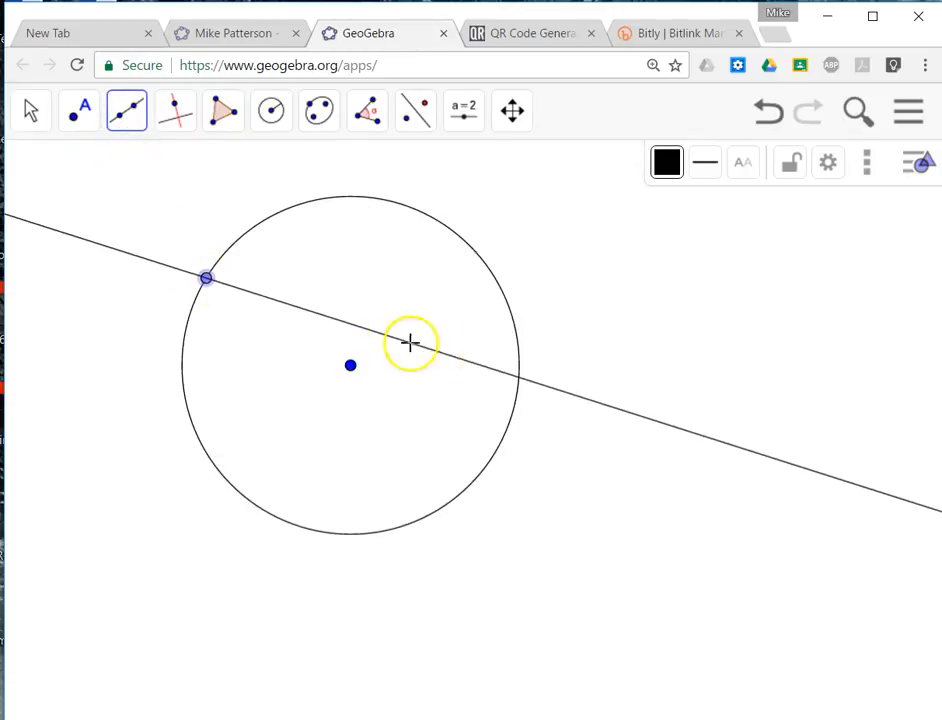
pyautogui.click(519, 362)
pyautogui.hotkey('ctrl', 'z')
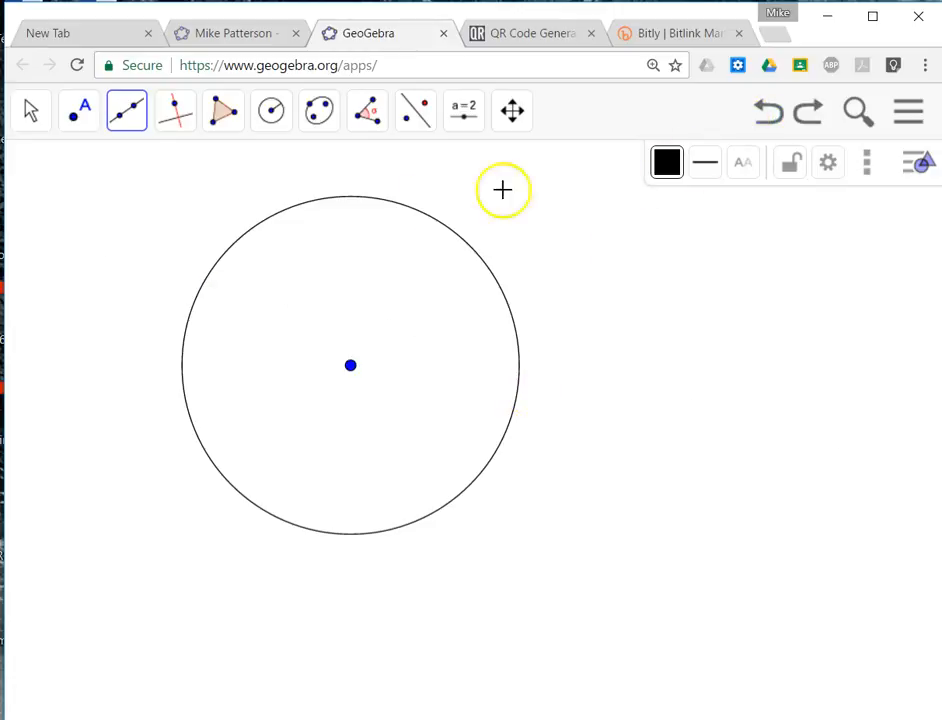
# Draw two crossing chords with the Segment tool, each joining opposite sides of the circle above its center.
pyautogui.click(131, 124)
pyautogui.click(145, 220)
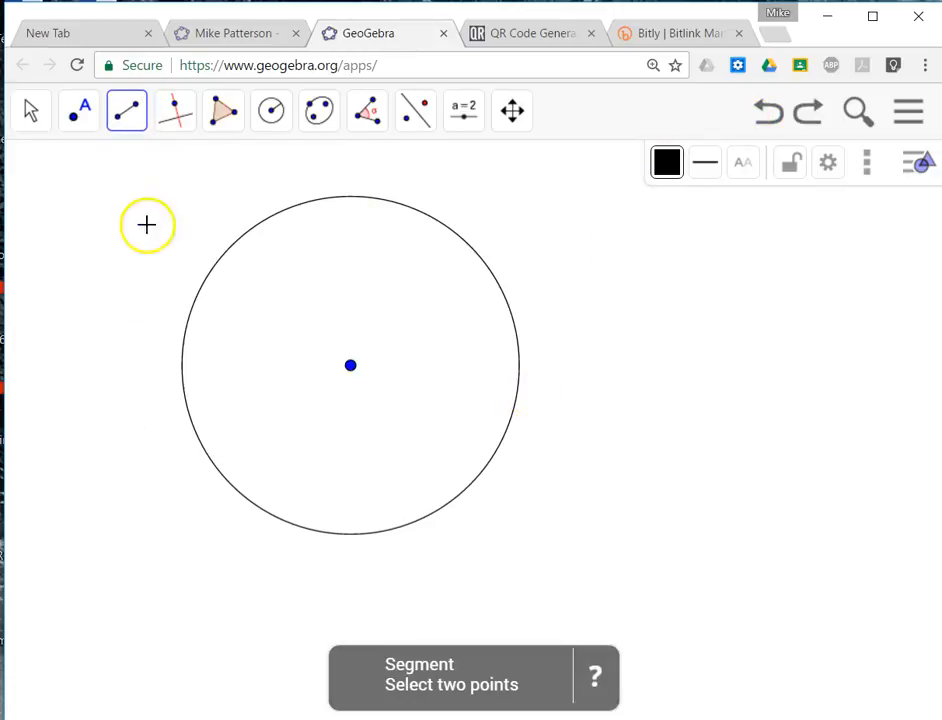
pyautogui.click(217, 264)
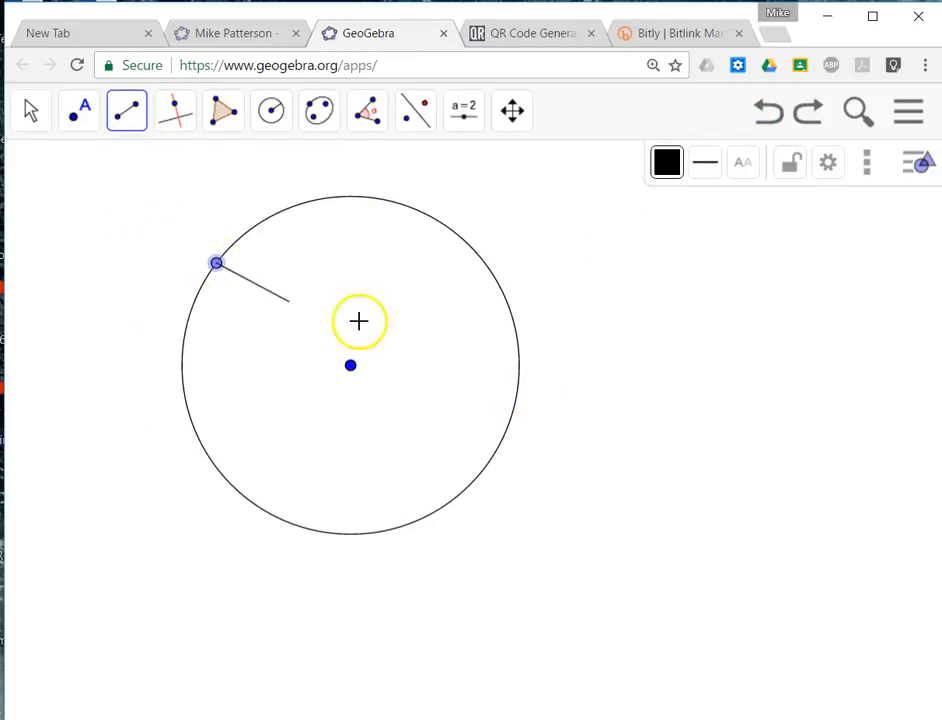
pyautogui.click(519, 359)
pyautogui.click(481, 259)
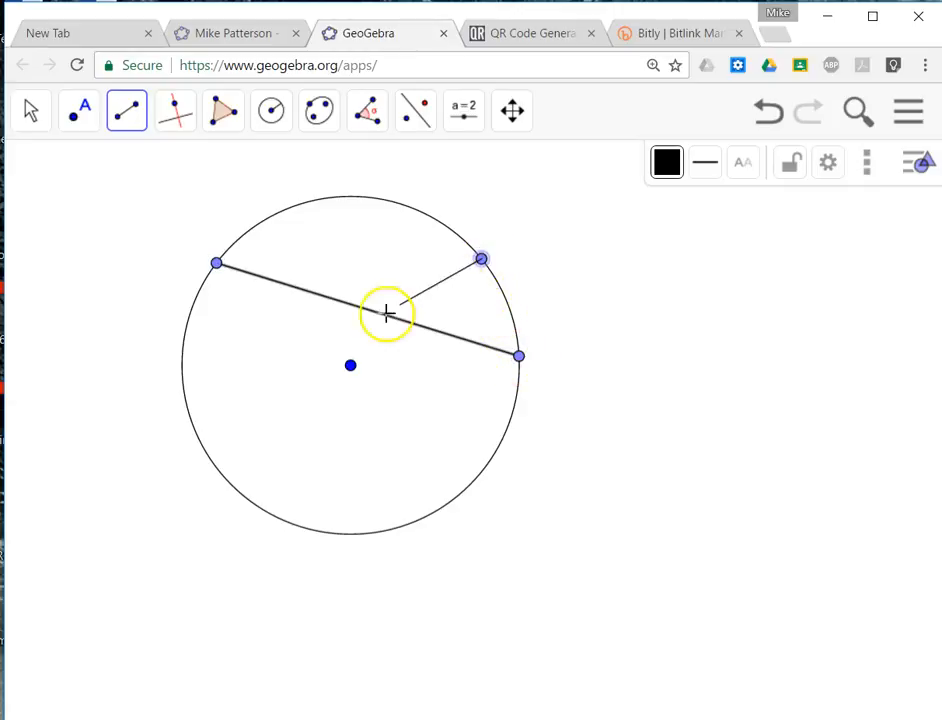
pyautogui.click(183, 368)
# Place a point where the two chords intersect.
pyautogui.click(84, 126)
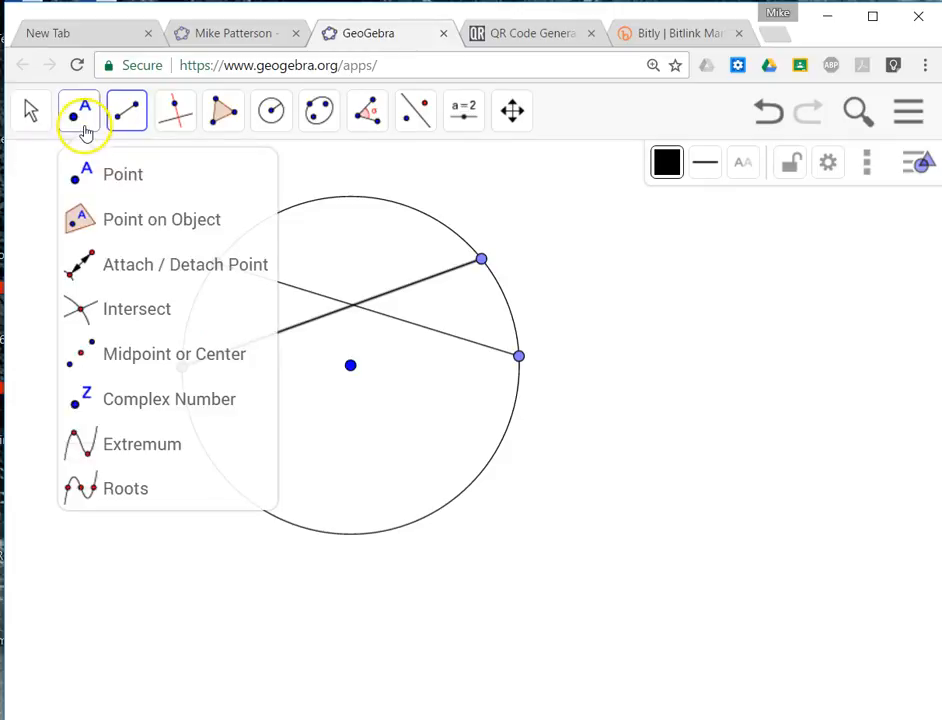
pyautogui.click(165, 182)
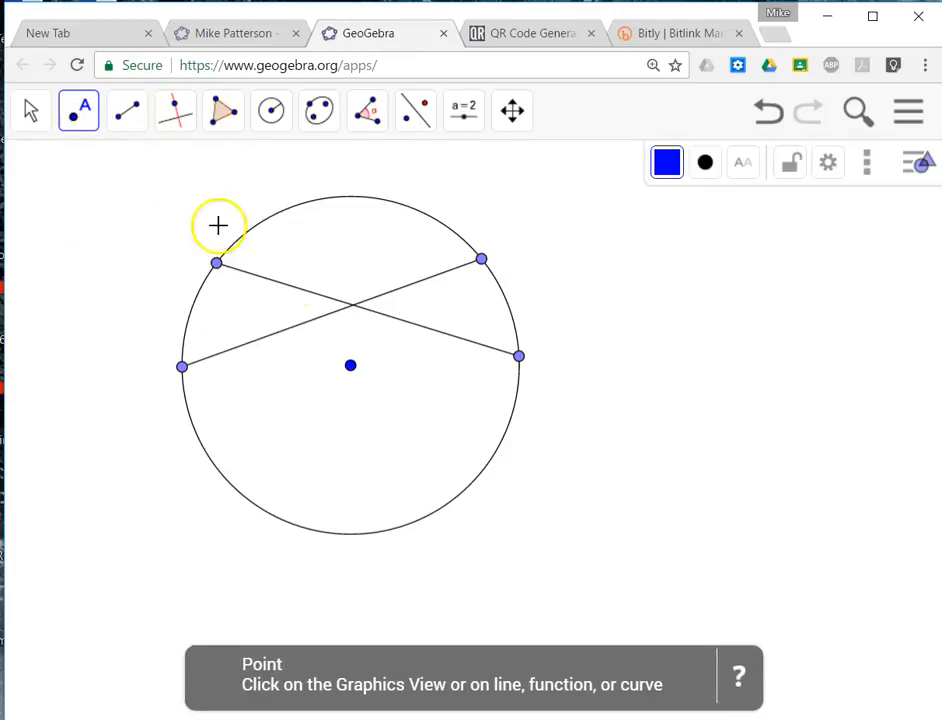
pyautogui.click(353, 306)
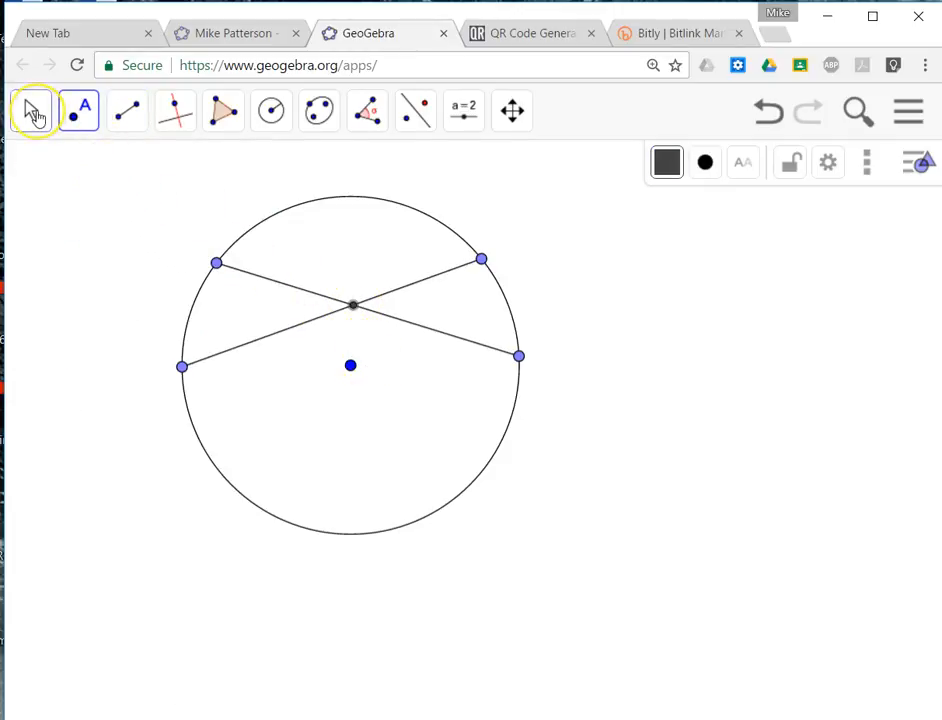
# Show the name labels of the two chord endpoints on the circle's left side and move the labels outside the circle.
pyautogui.click(33, 116)
pyautogui.click(322, 268)
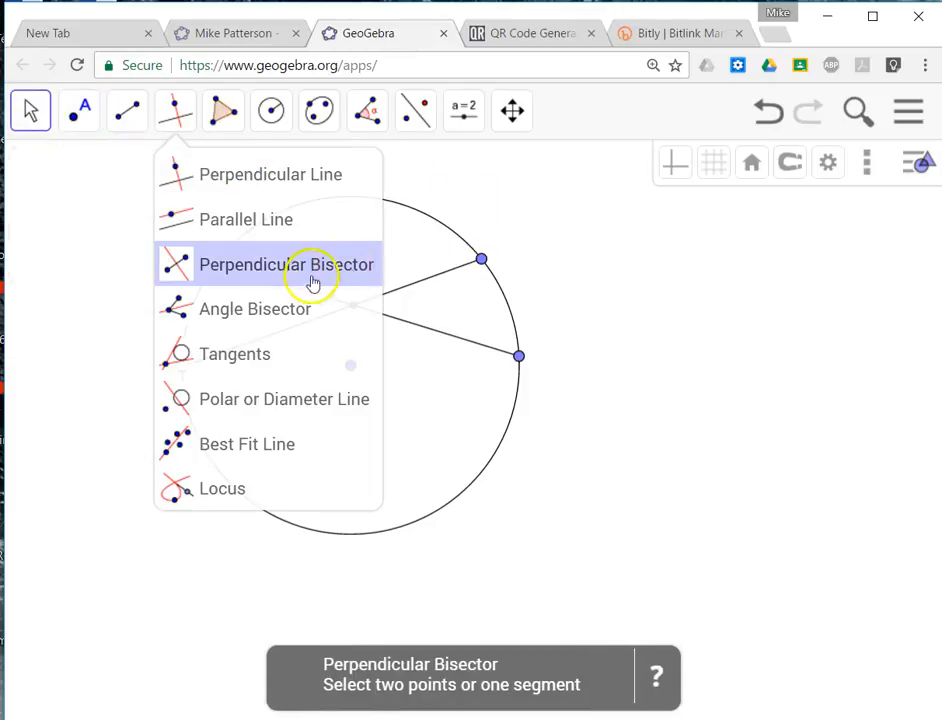
pyautogui.click(482, 261)
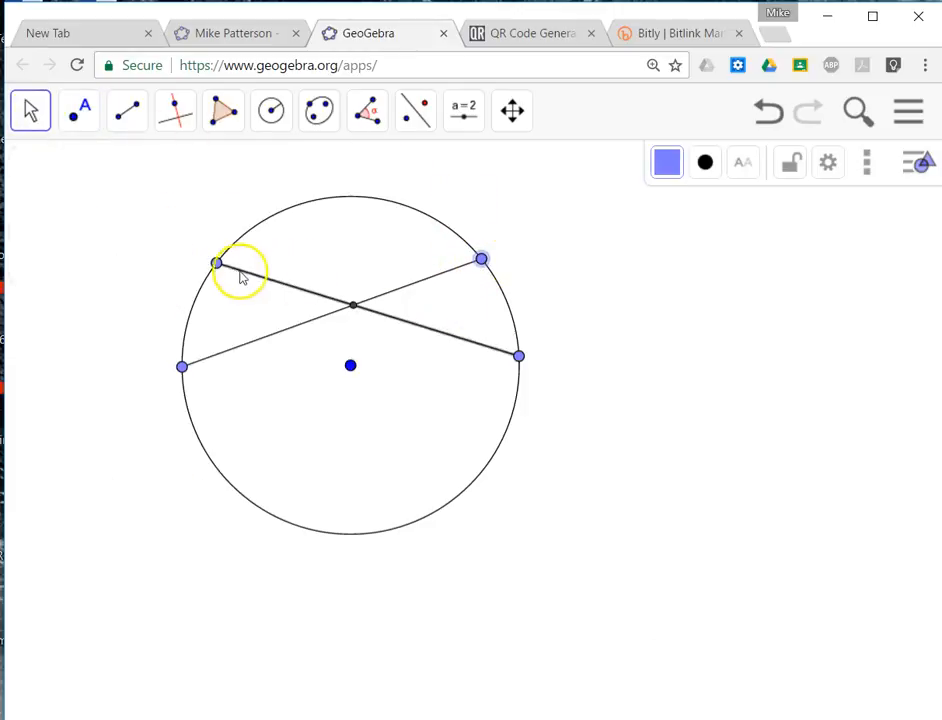
pyautogui.click(216, 263)
pyautogui.click(742, 165)
pyautogui.click(752, 222)
pyautogui.click(181, 366)
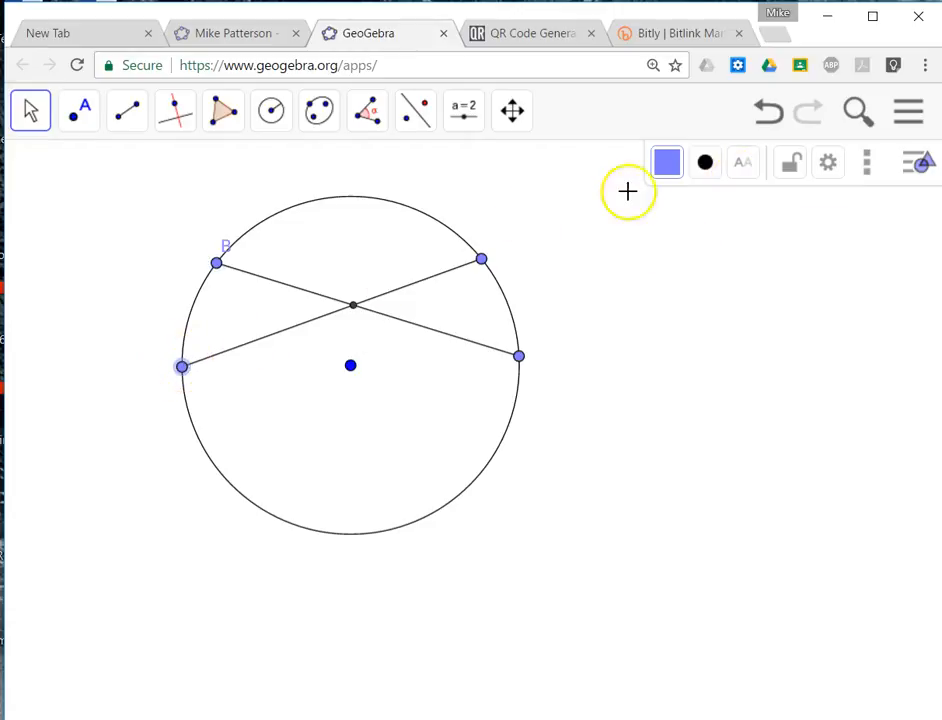
pyautogui.click(742, 165)
pyautogui.click(757, 228)
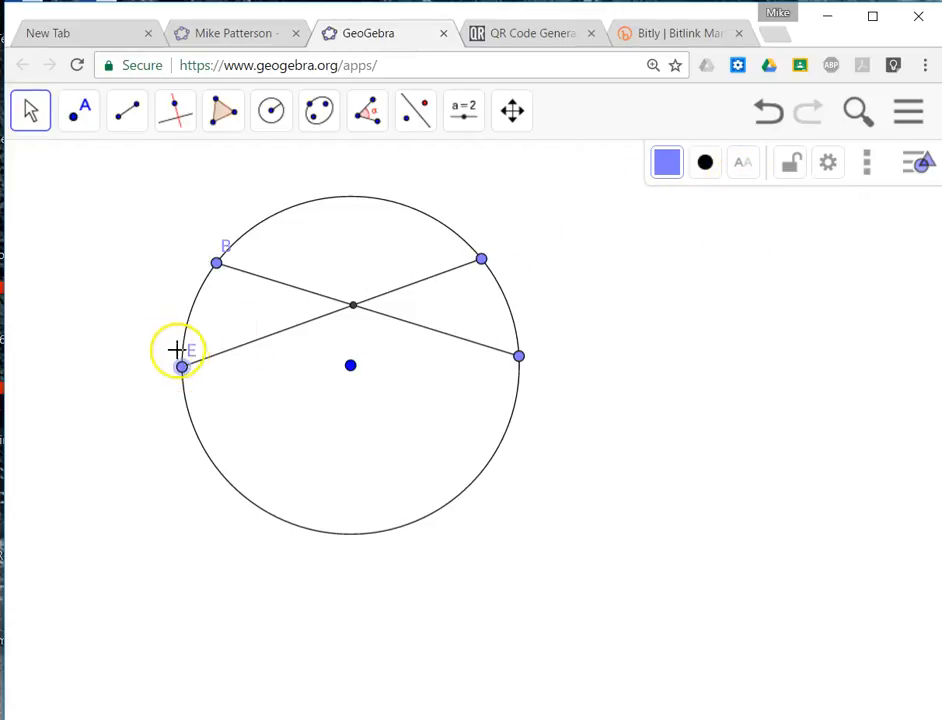
pyautogui.moveTo(193, 352); pyautogui.dragTo(163, 356)
pyautogui.moveTo(223, 252); pyautogui.dragTo(210, 242)
# Show the name labels of the two chord endpoints on the circle's right side.
pyautogui.click(481, 259)
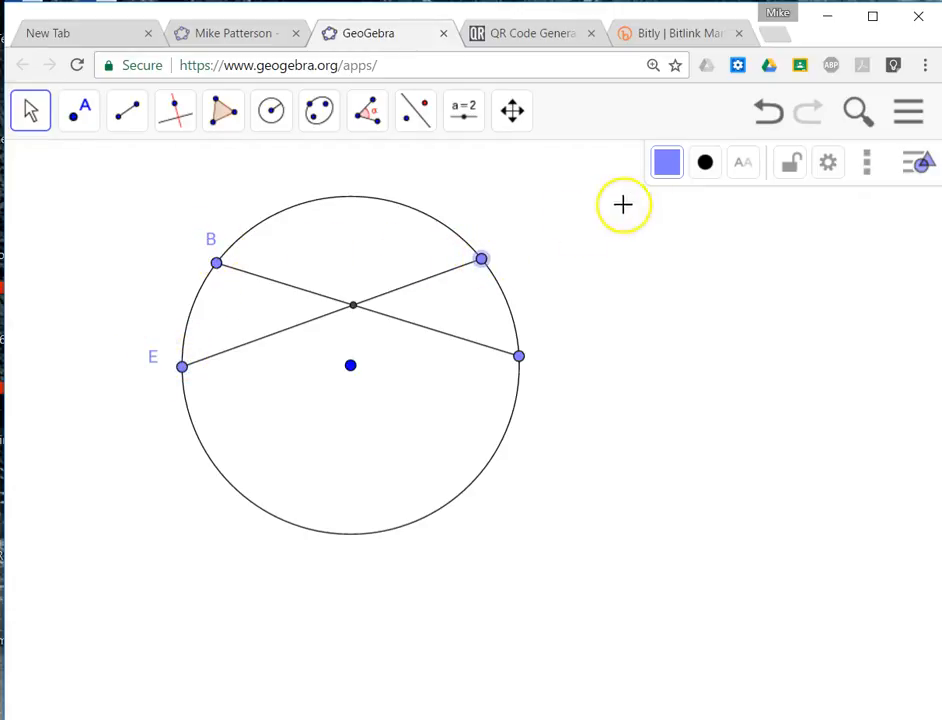
pyautogui.click(742, 163)
pyautogui.click(750, 229)
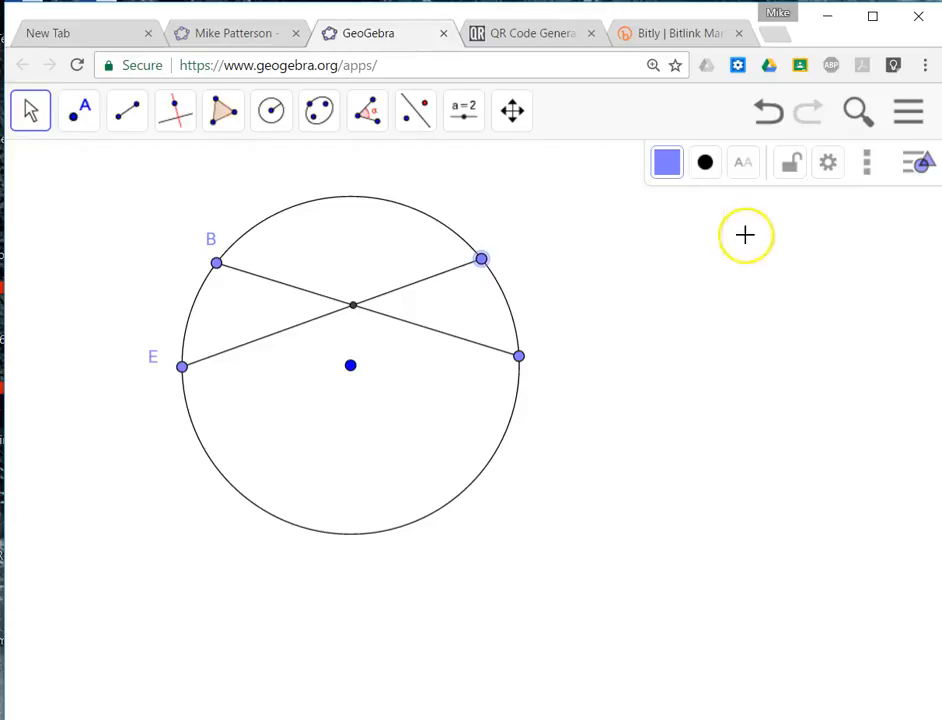
pyautogui.click(518, 357)
pyautogui.click(742, 163)
pyautogui.click(750, 232)
# Show the name labels of the circle's center and of the chords' intersection point.
pyautogui.click(350, 366)
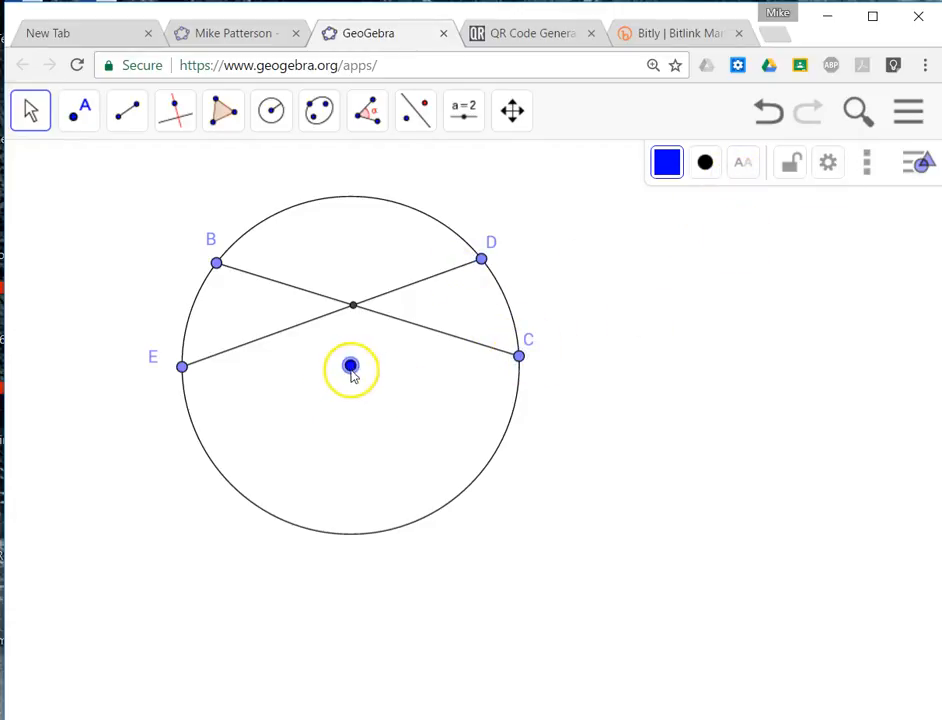
pyautogui.click(742, 163)
pyautogui.click(752, 228)
pyautogui.click(352, 305)
pyautogui.click(745, 164)
pyautogui.click(752, 228)
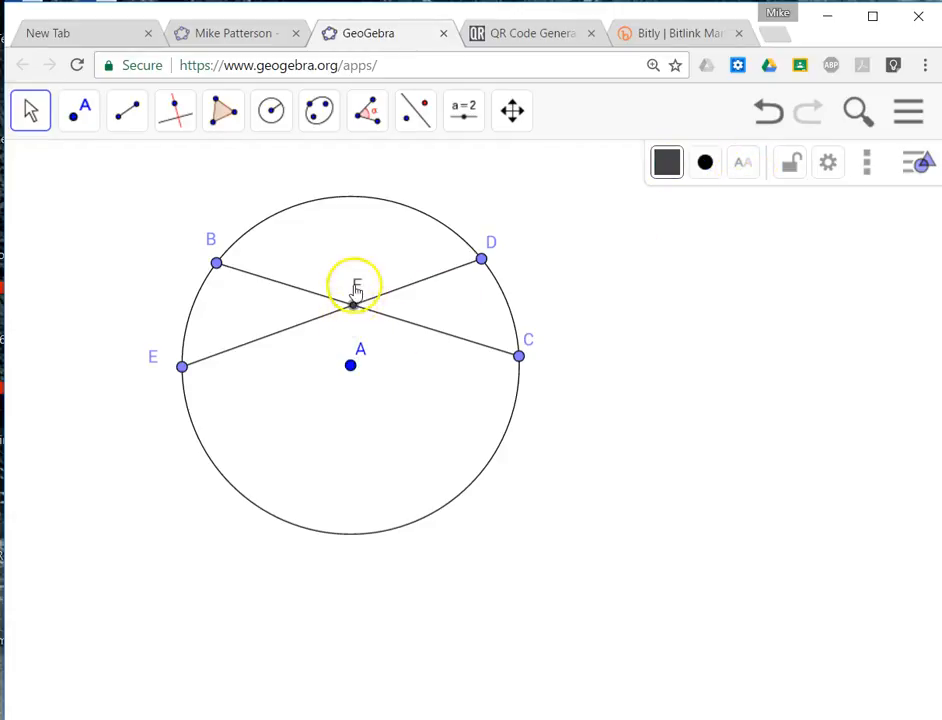
pyautogui.click(33, 110)
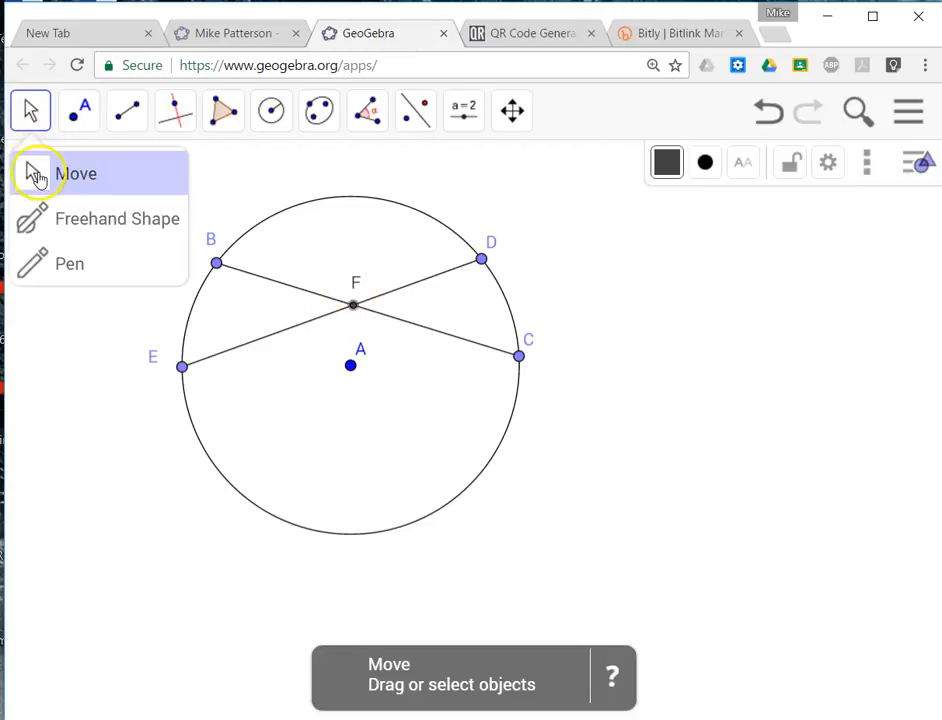
pyautogui.click(36, 176)
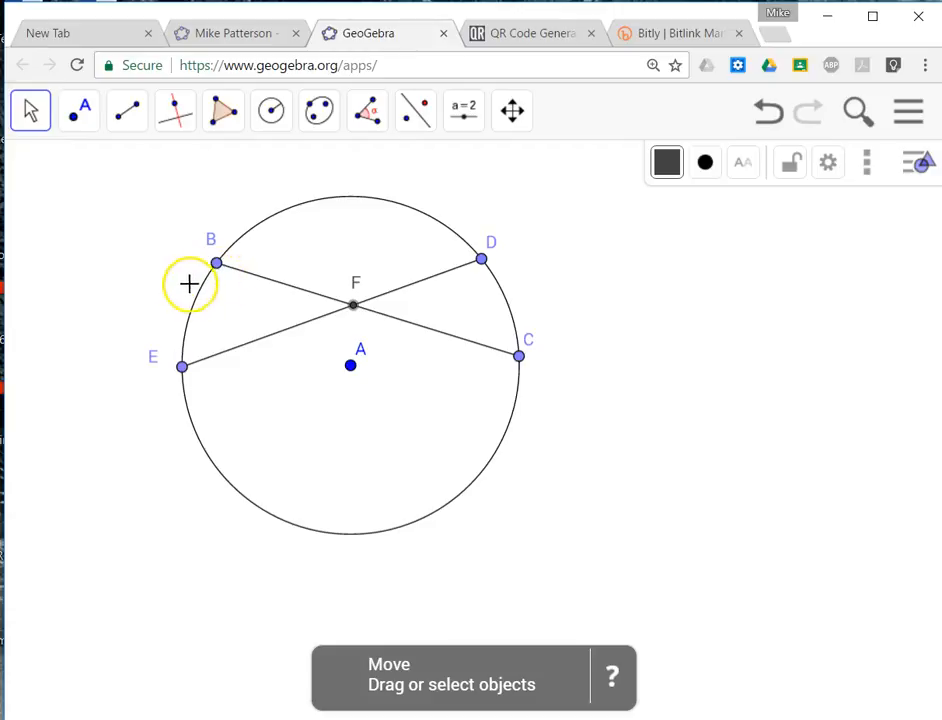
pyautogui.click(277, 113)
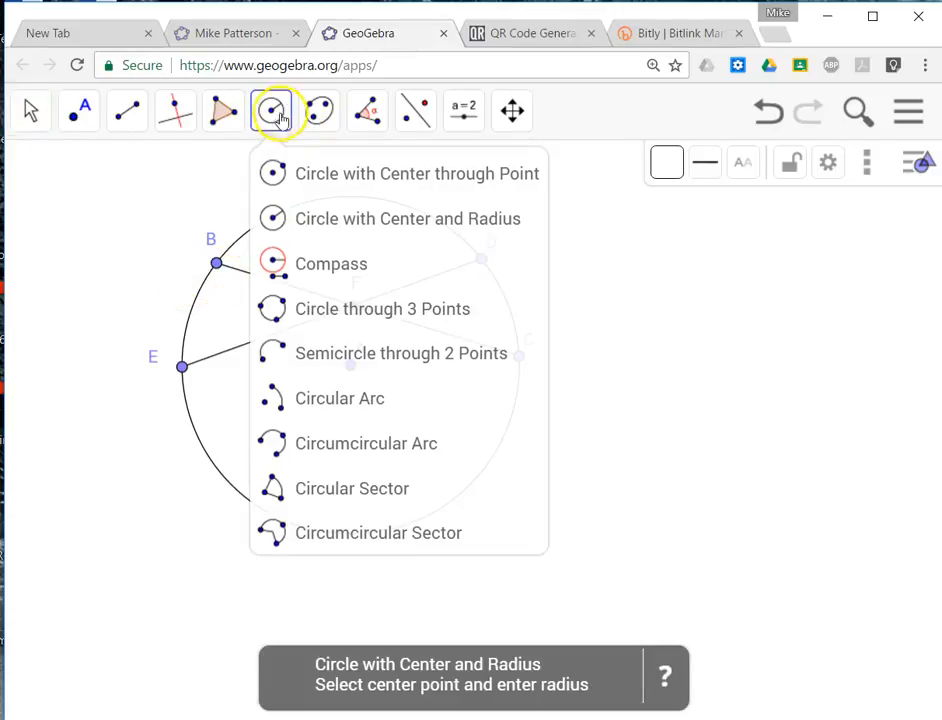
pyautogui.click(314, 385)
pyautogui.click(353, 305)
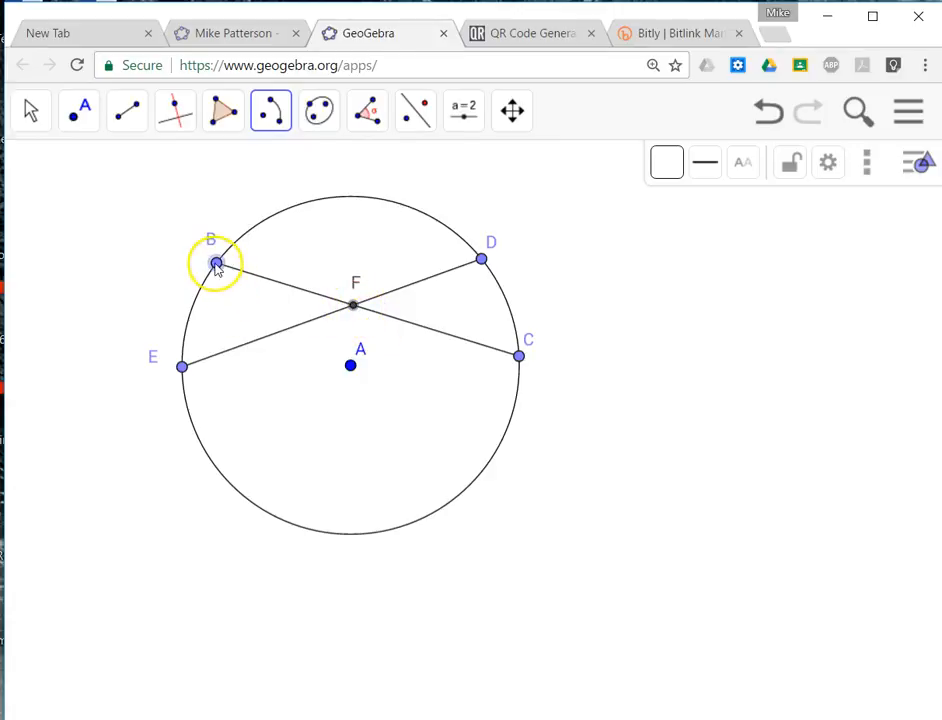
pyautogui.click(203, 290)
pyautogui.click(182, 367)
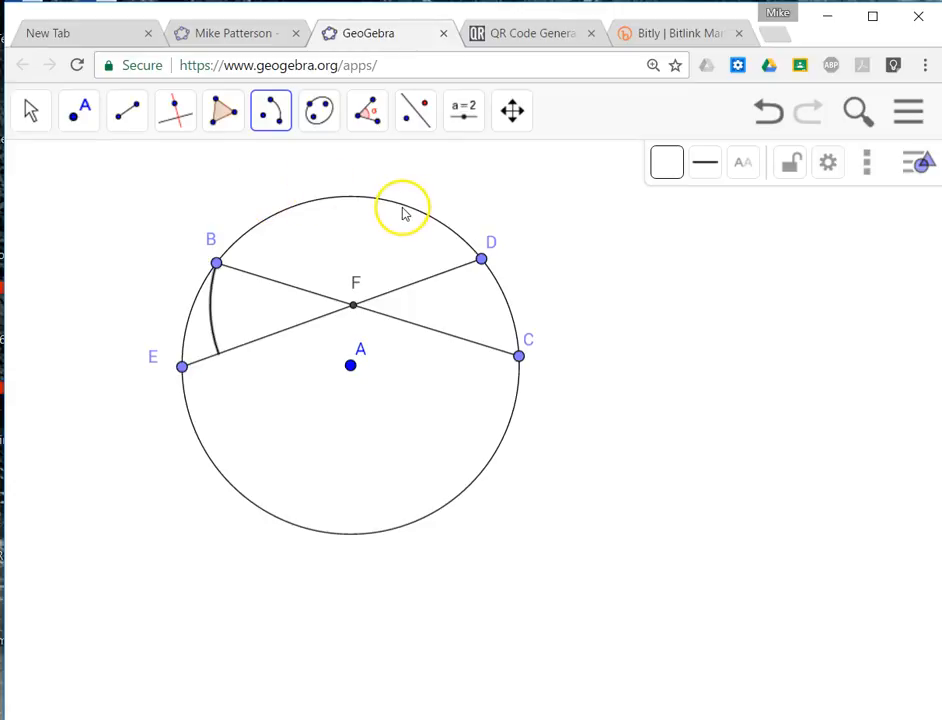
pyautogui.click(770, 114)
# Draw a circular arc centered at A from B to E and set its line thickness to 8.
pyautogui.click(270, 114)
pyautogui.click(350, 365)
pyautogui.click(216, 263)
pyautogui.click(181, 366)
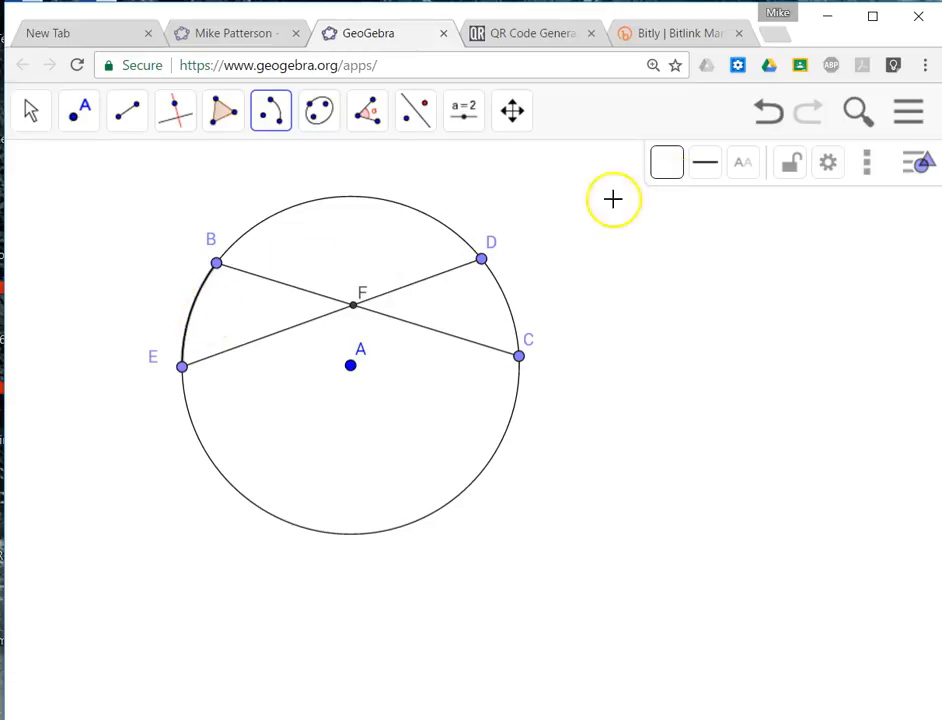
pyautogui.click(706, 163)
pyautogui.moveTo(728, 243); pyautogui.dragTo(782, 248)
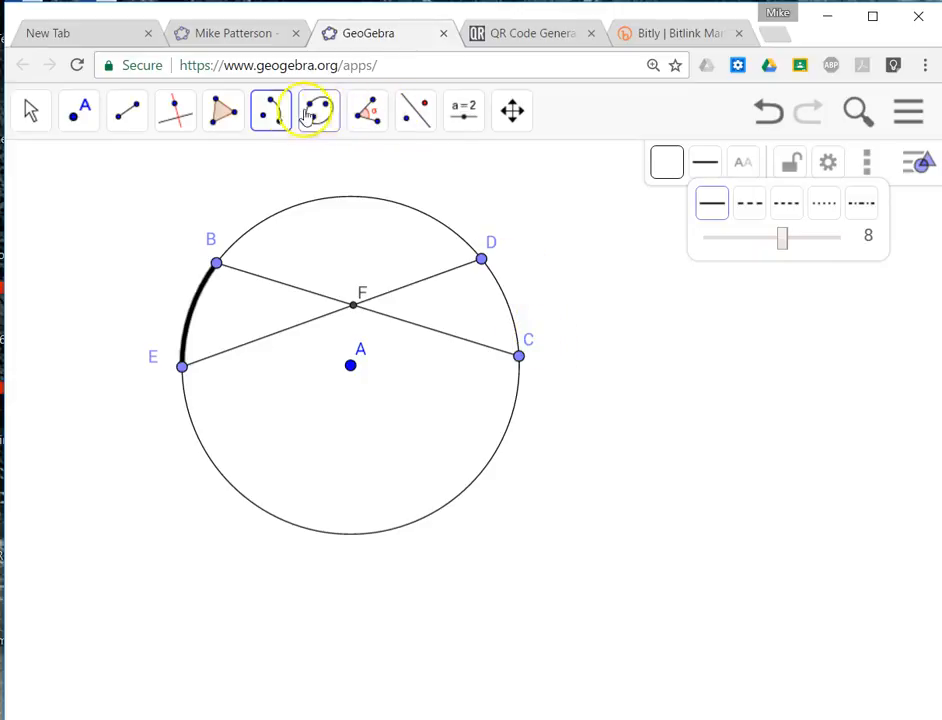
# Draw a second circular arc centered at A from C to D.
pyautogui.click(270, 110)
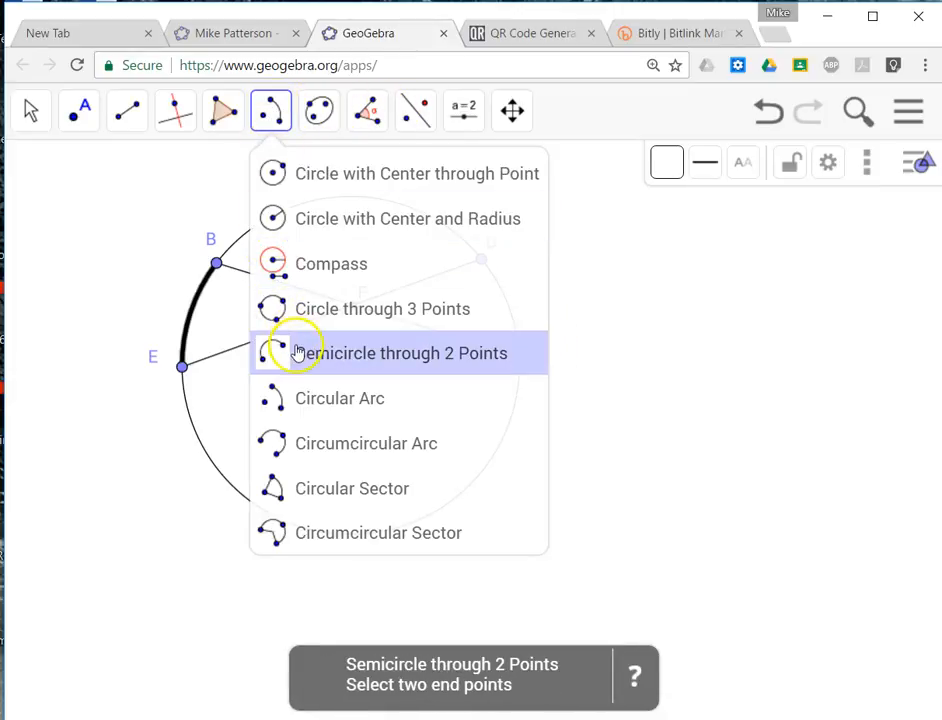
pyautogui.click(285, 396)
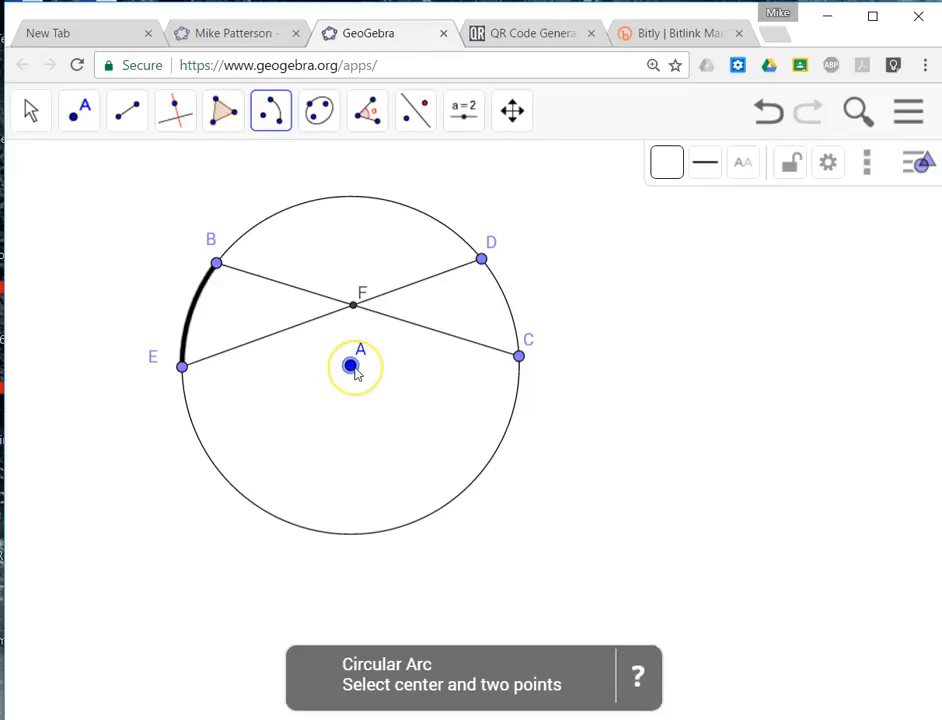
pyautogui.click(350, 366)
pyautogui.click(518, 356)
pyautogui.click(482, 259)
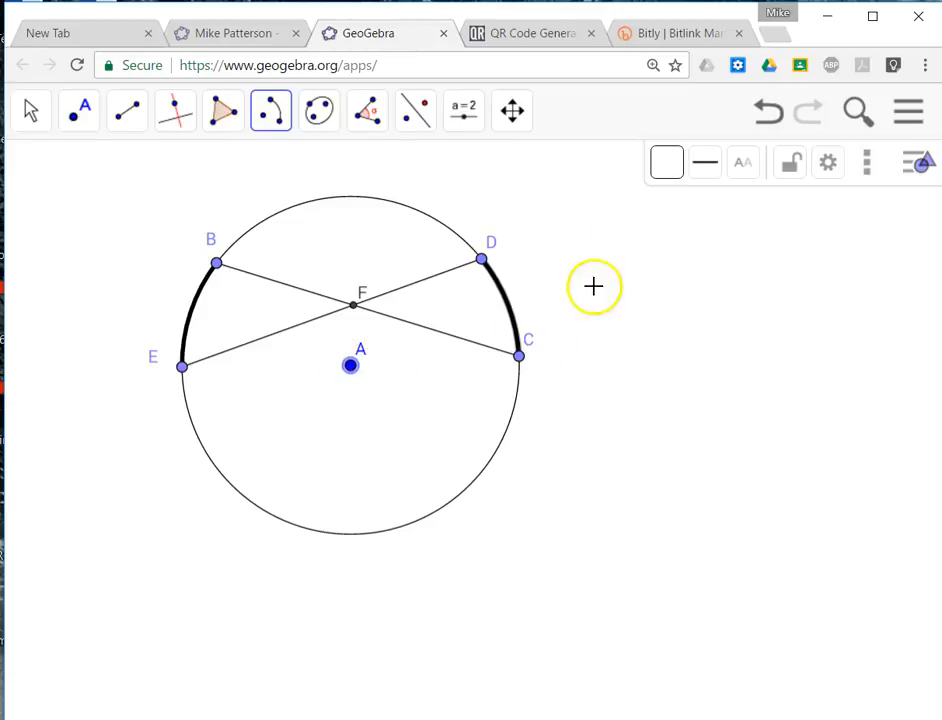
# Lock the circle's center point A in place.
pyautogui.click(820, 168)
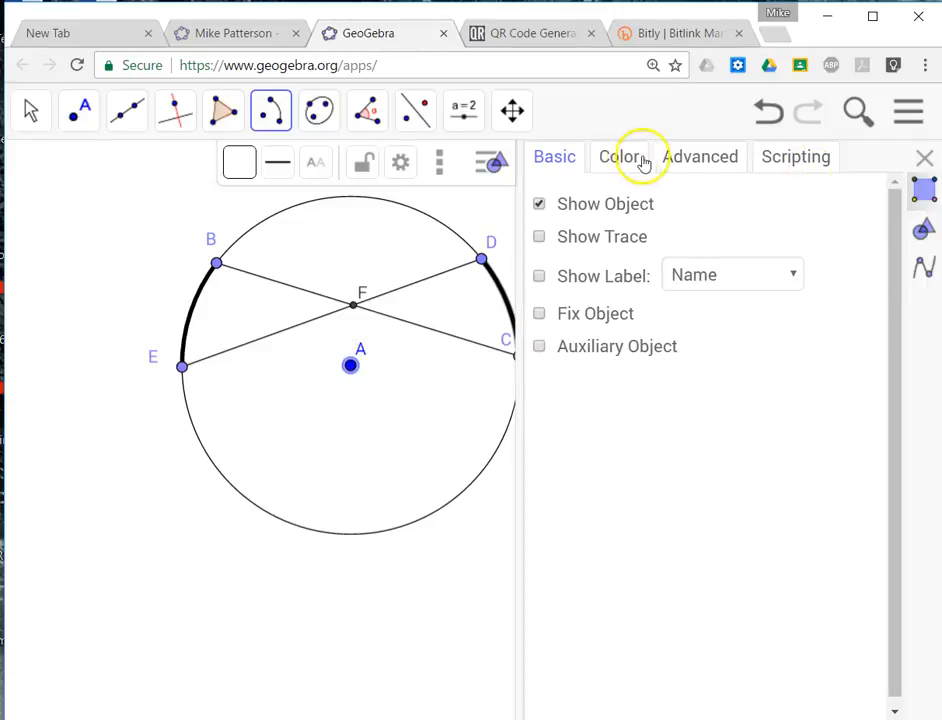
pyautogui.click(922, 160)
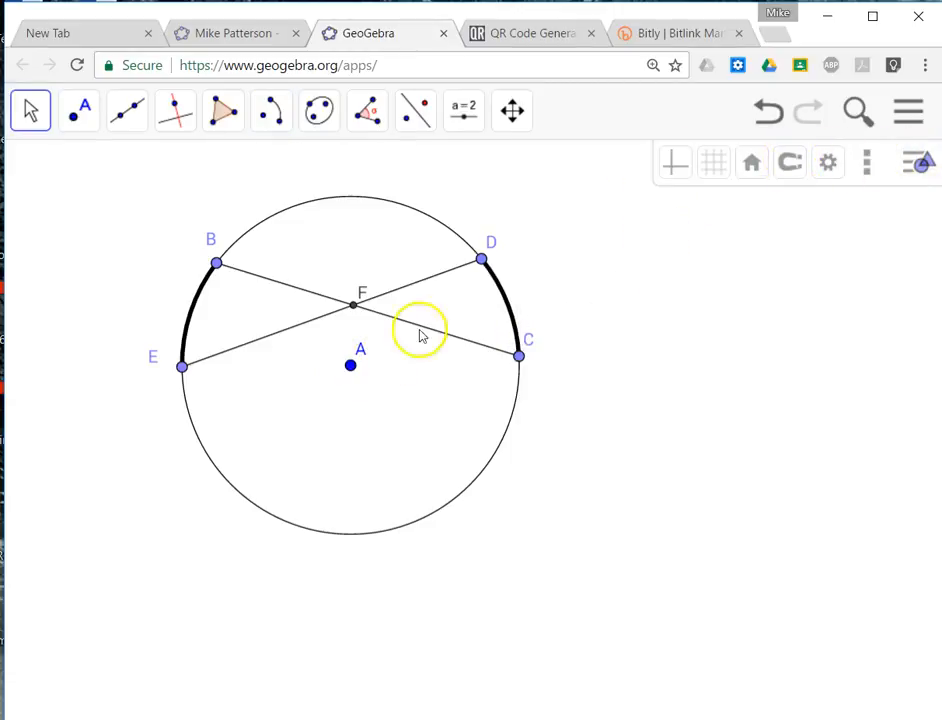
pyautogui.click(352, 367)
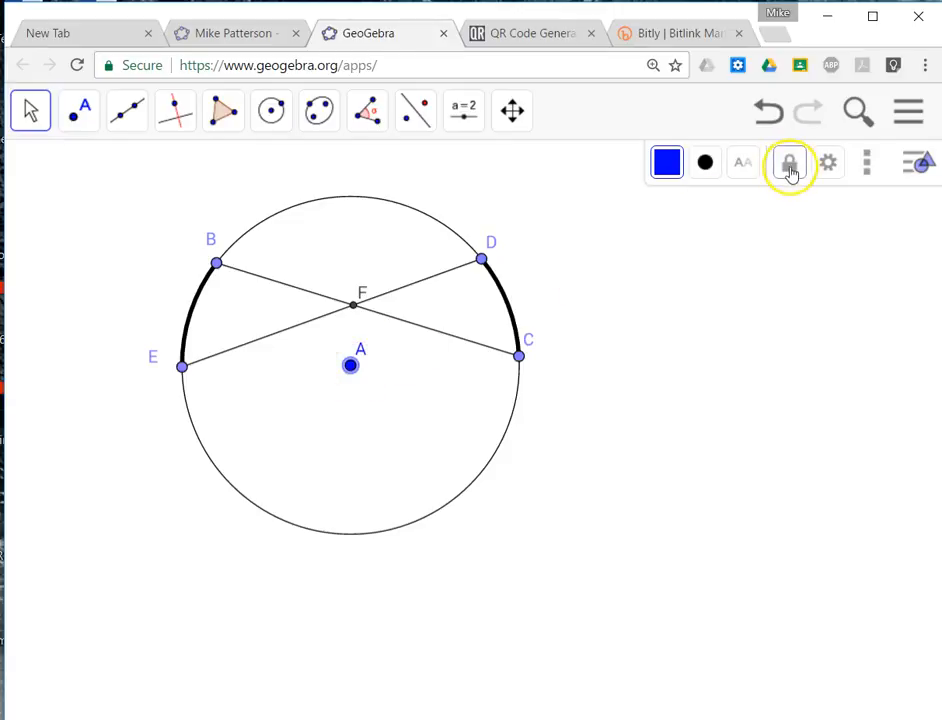
# Reposition points B, E and C slightly along the circle with the Move tool.
pyautogui.click(80, 110)
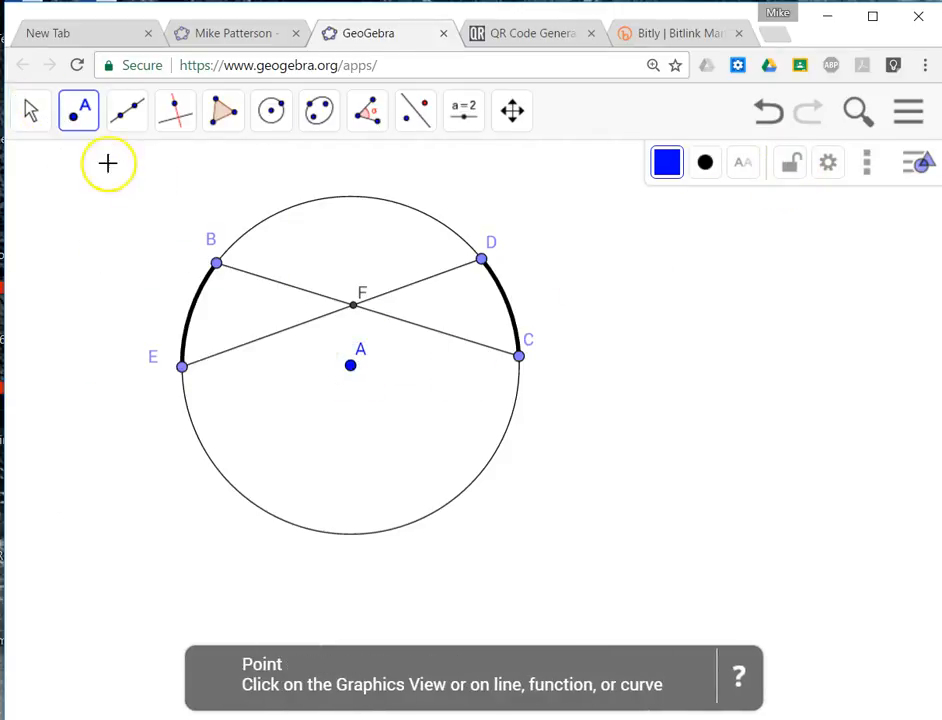
pyautogui.click(42, 114)
pyautogui.click(42, 168)
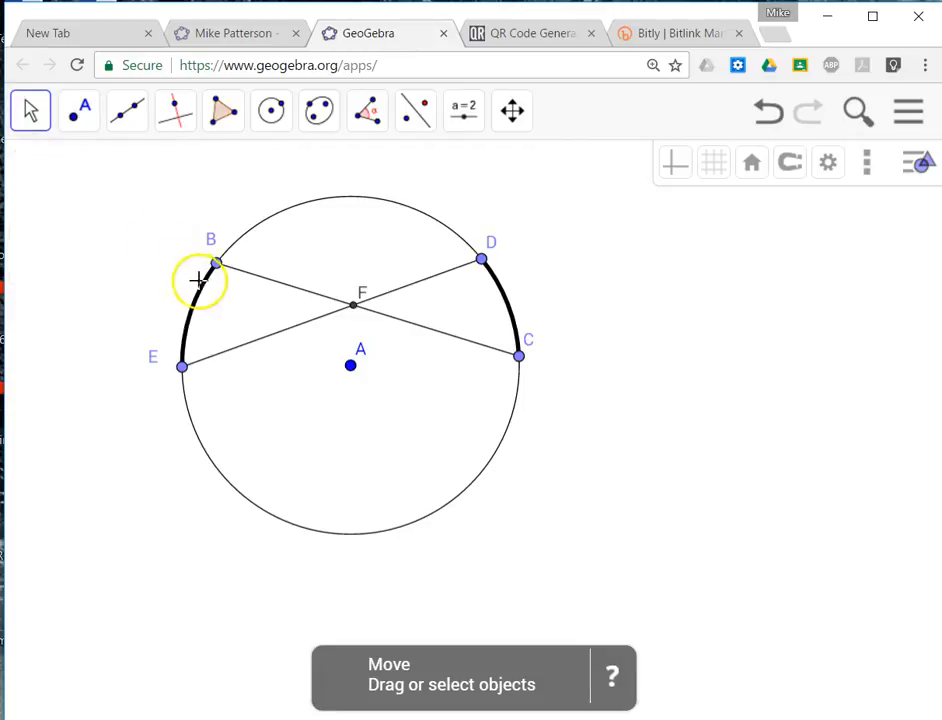
pyautogui.moveTo(216, 263)
pyautogui.mouseDown()
pyautogui.moveTo(235, 242)
pyautogui.moveTo(222, 256)
pyautogui.mouseUp()
pyautogui.moveTo(183, 364)
pyautogui.mouseDown()
pyautogui.moveTo(189, 416)
pyautogui.moveTo(182, 363)
pyautogui.mouseUp()
pyautogui.moveTo(483, 259)
pyautogui.mouseDown()
pyautogui.moveTo(463, 236)
pyautogui.moveTo(482, 258)
pyautogui.mouseUp()
pyautogui.moveTo(519, 360)
pyautogui.mouseDown()
pyautogui.moveTo(452, 471)
pyautogui.moveTo(484, 442)
pyautogui.moveTo(506, 353)
pyautogui.mouseUp()
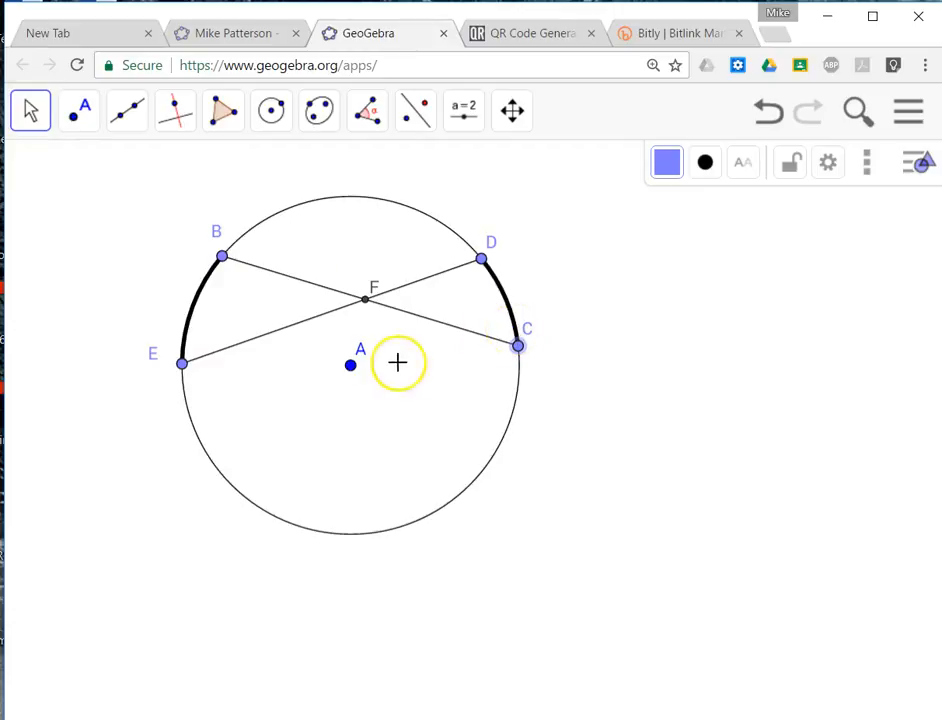
# Mark the central angles BAE and CAD with the Angle tool.
pyautogui.click(367, 110)
pyautogui.click(376, 176)
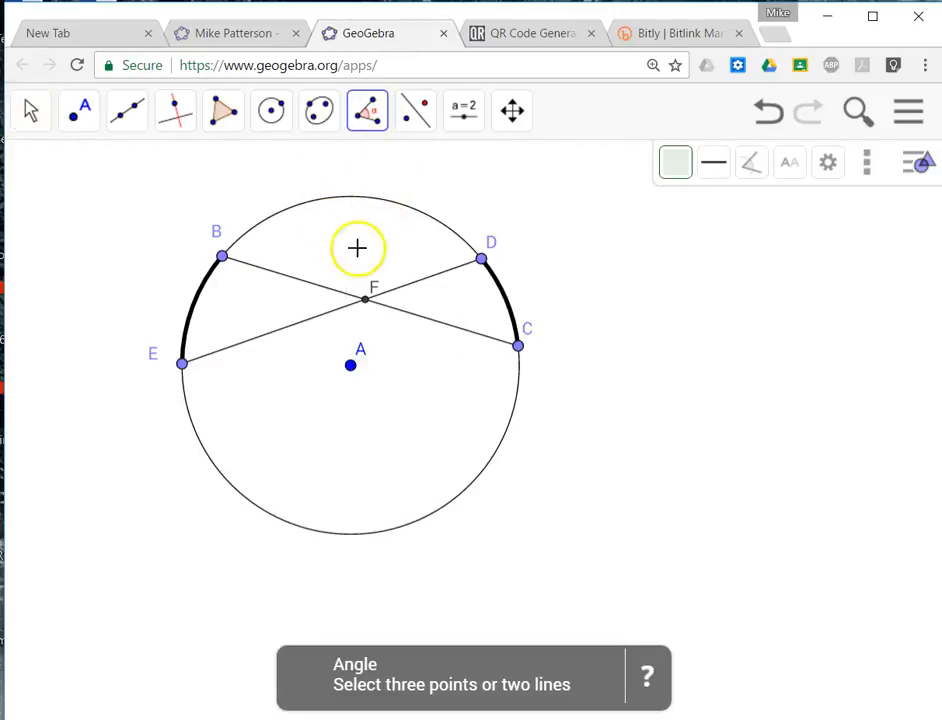
pyautogui.click(221, 256)
pyautogui.click(351, 366)
pyautogui.click(182, 363)
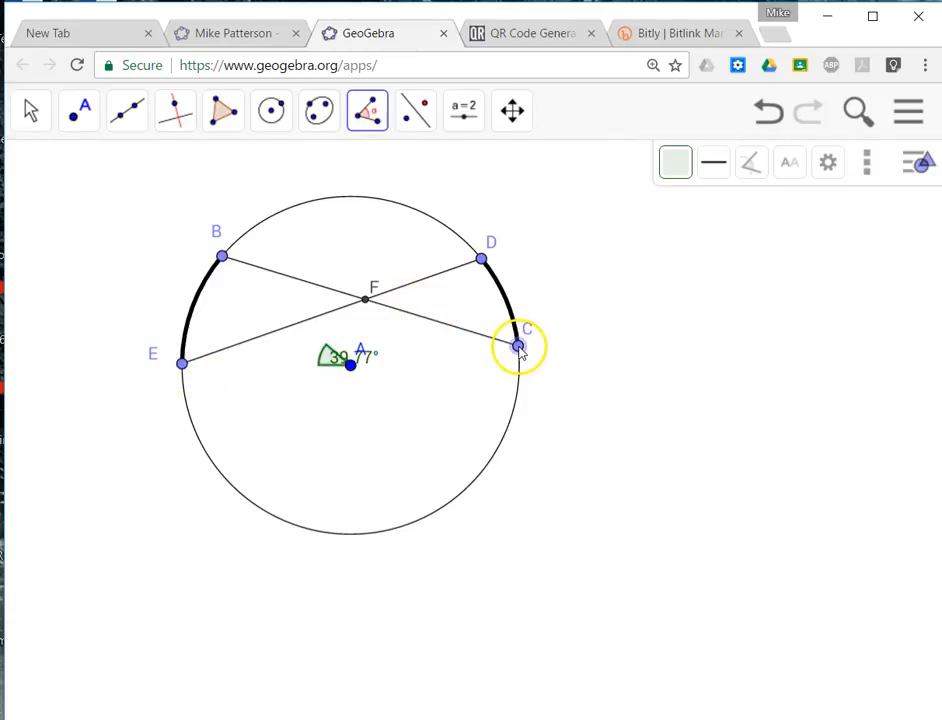
pyautogui.click(518, 347)
pyautogui.click(351, 366)
pyautogui.click(482, 258)
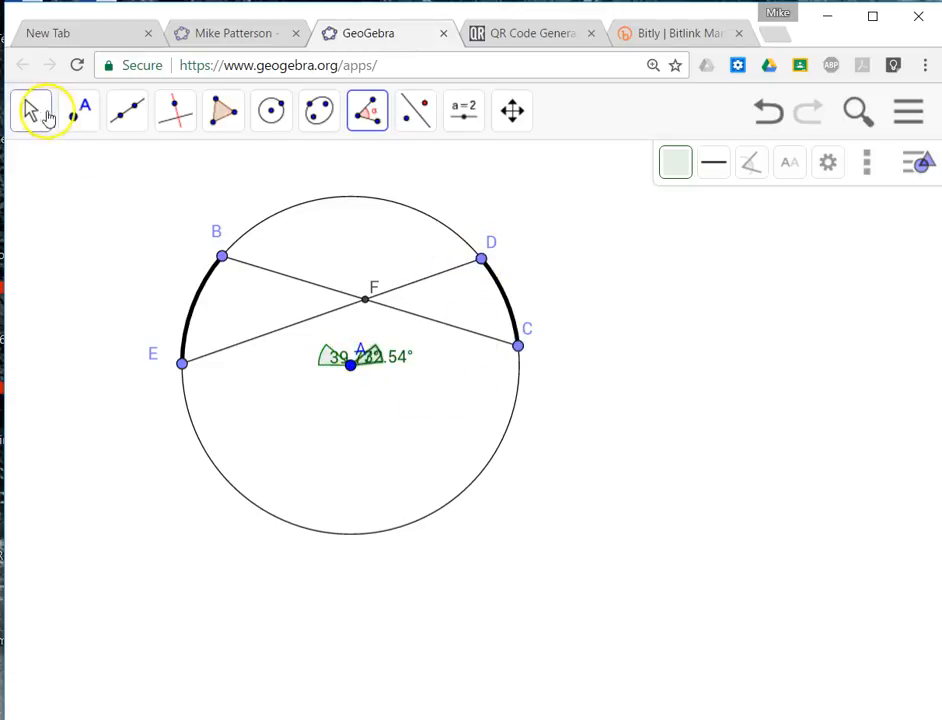
# Move the two central angle labels outward to opposite sides of point A and nudge point B along the circle.
pyautogui.click(50, 117)
pyautogui.click(94, 178)
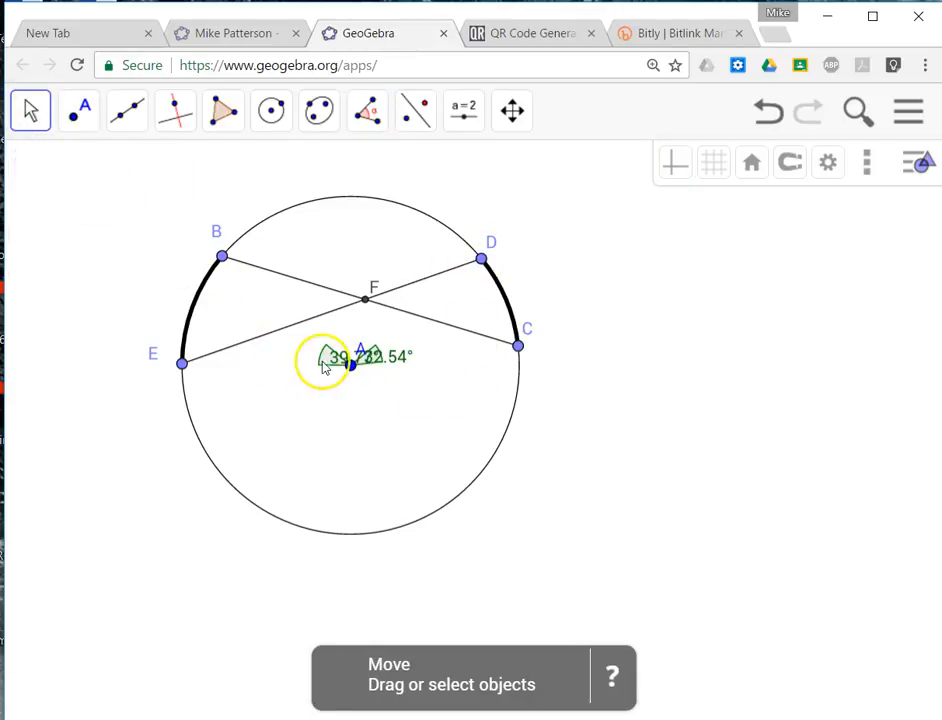
pyautogui.moveTo(326, 362); pyautogui.dragTo(277, 365)
pyautogui.moveTo(390, 360); pyautogui.dragTo(425, 372)
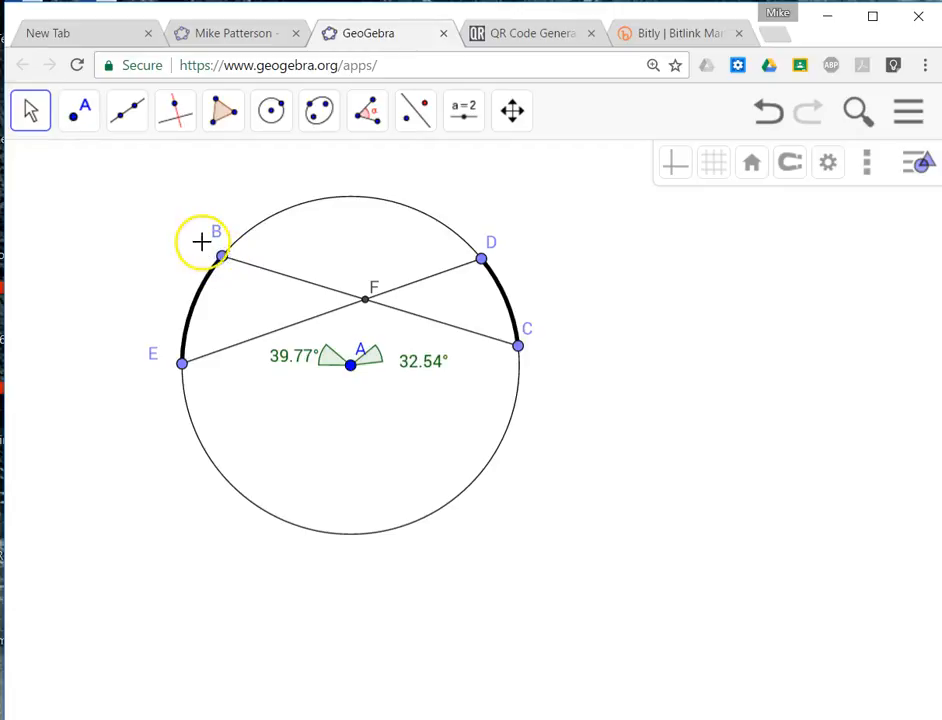
pyautogui.moveTo(221, 258); pyautogui.dragTo(224, 256)
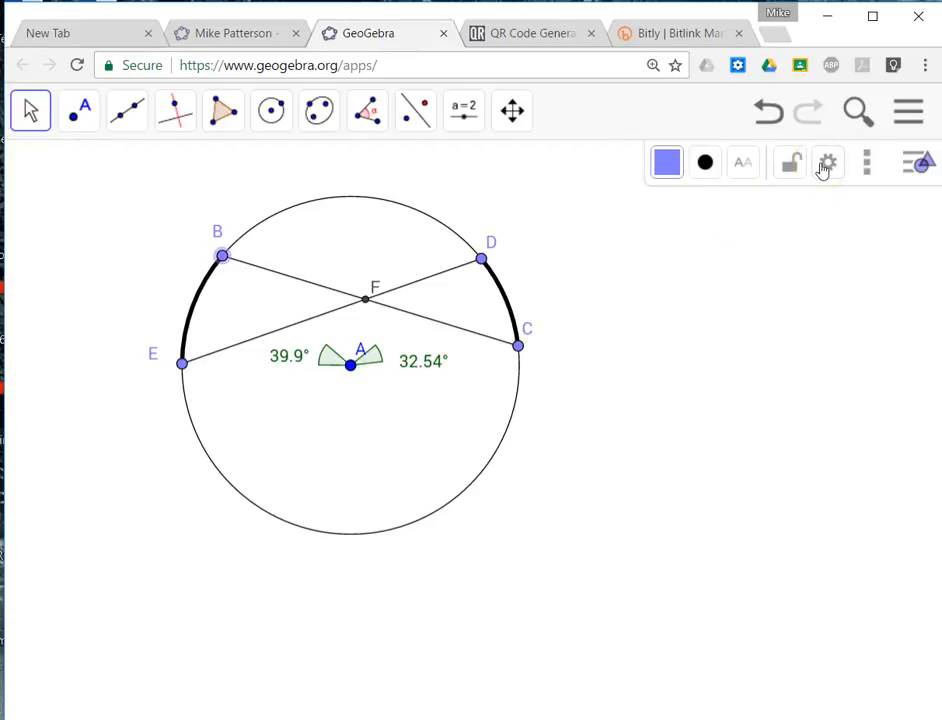
# Set the rounding to 0 decimal places.
pyautogui.click(910, 118)
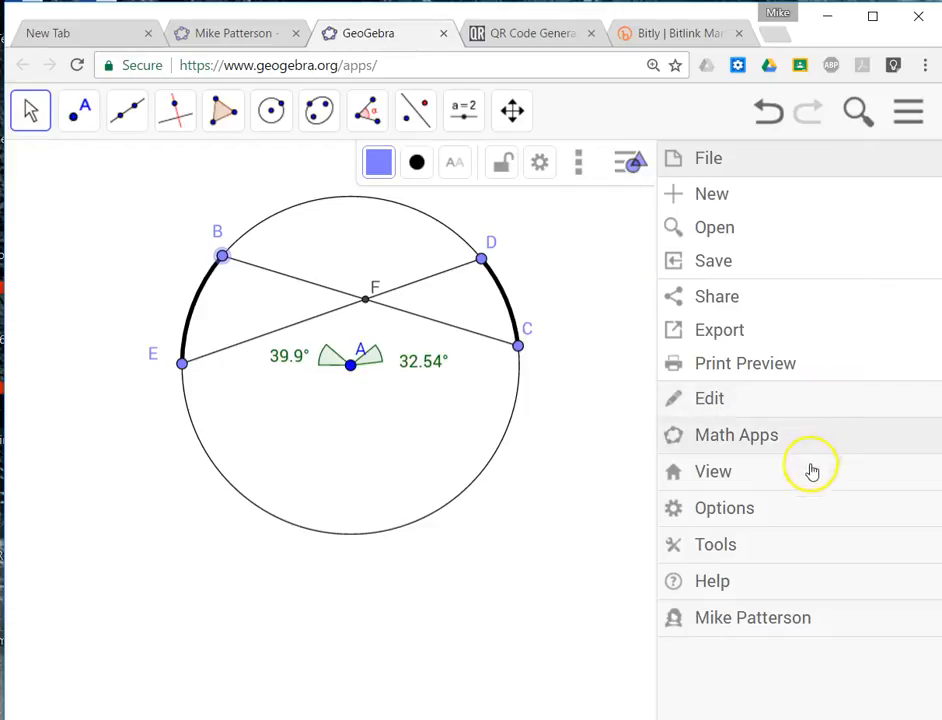
pyautogui.click(805, 507)
pyautogui.click(743, 346)
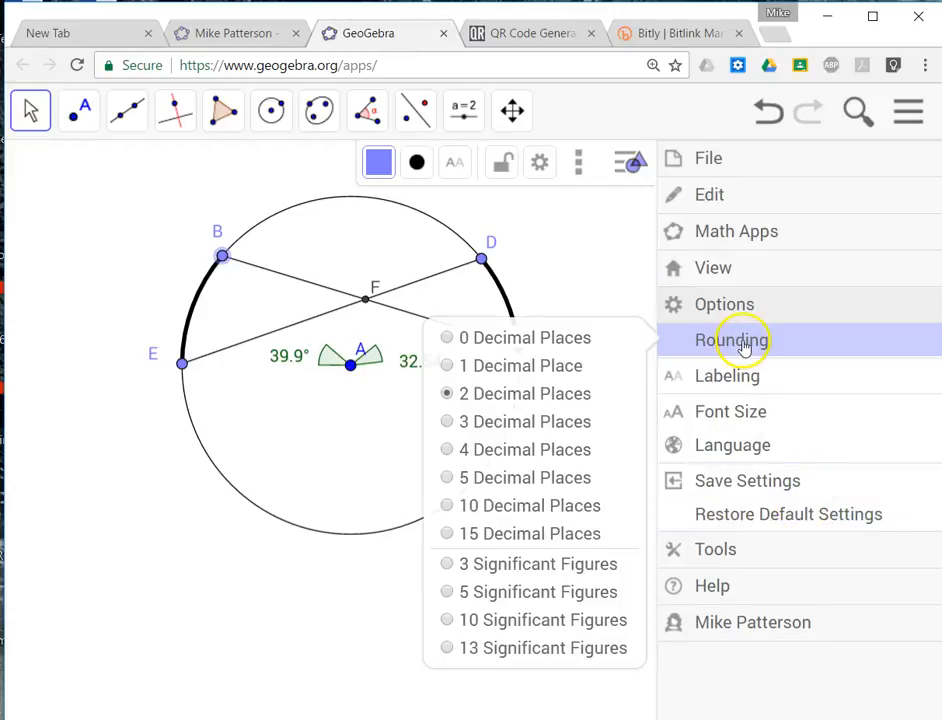
pyautogui.click(462, 340)
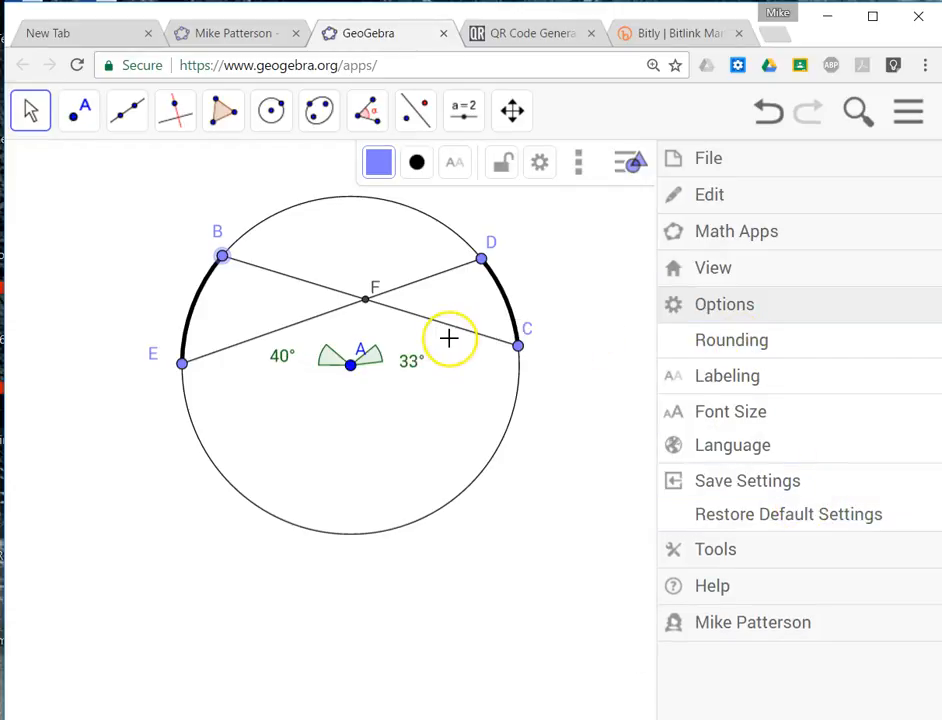
pyautogui.click(909, 113)
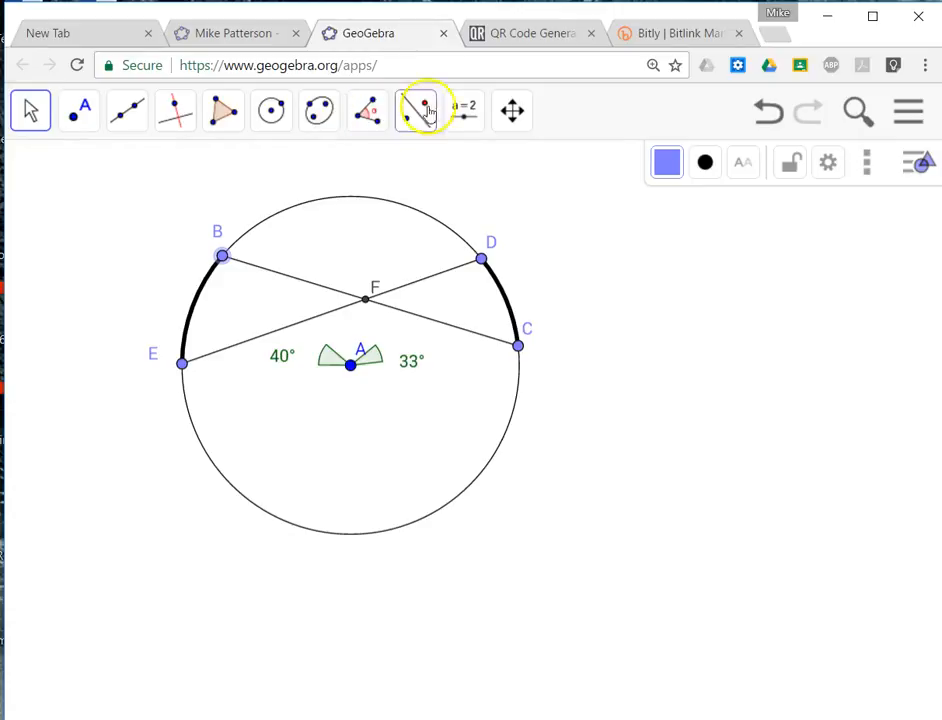
# Insert a text linked to angle α and place it just outside arc BE.
pyautogui.click(463, 110)
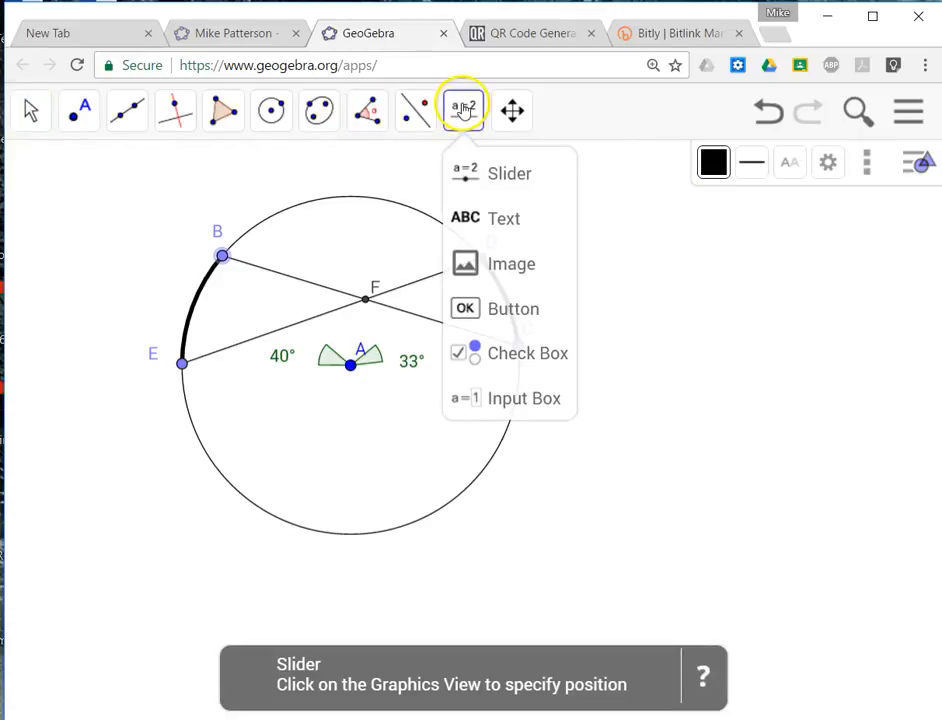
pyautogui.click(469, 222)
pyautogui.click(526, 282)
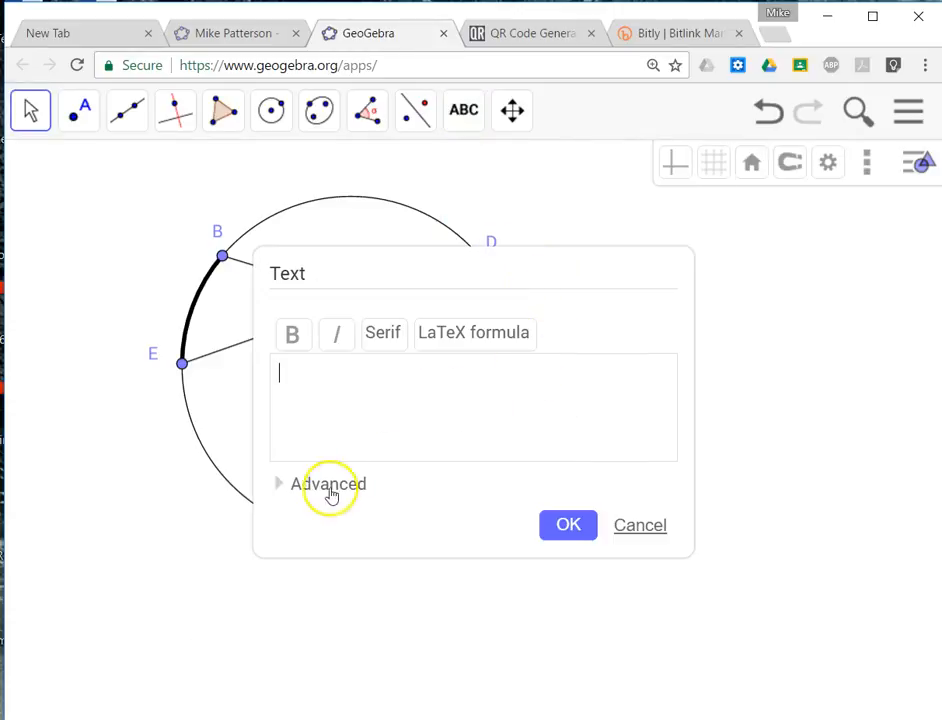
pyautogui.click(284, 486)
pyautogui.click(359, 515)
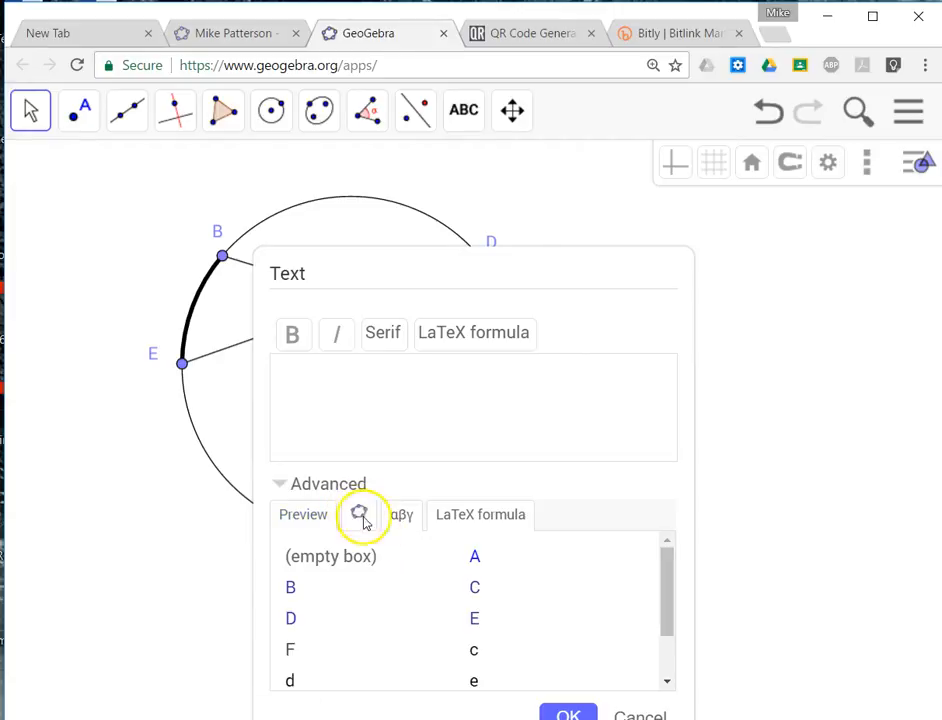
pyautogui.scroll(-1, 500, 640)
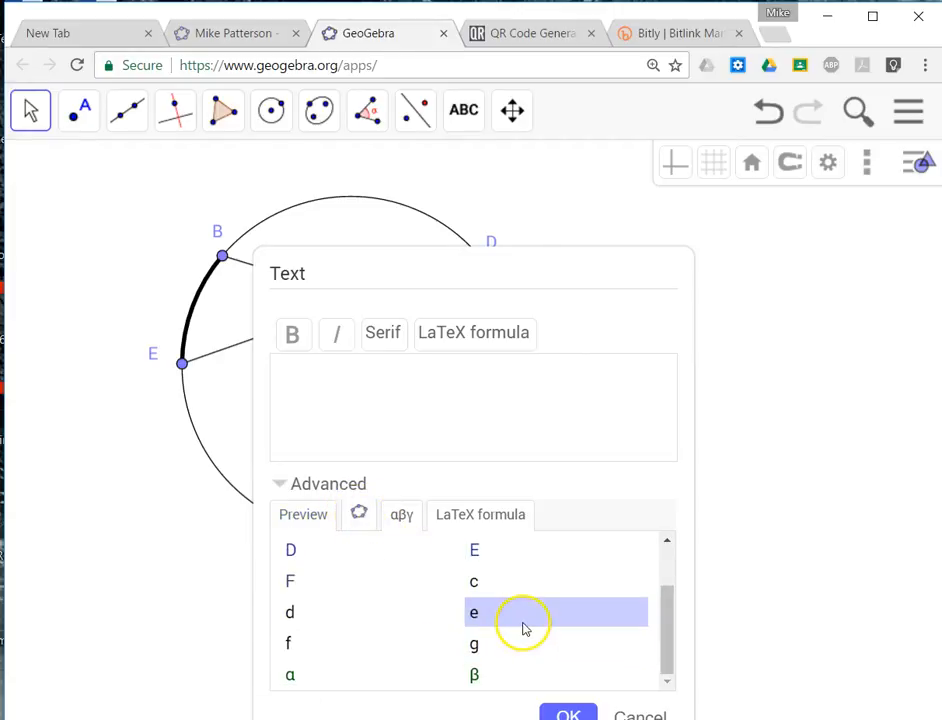
pyautogui.click(566, 713)
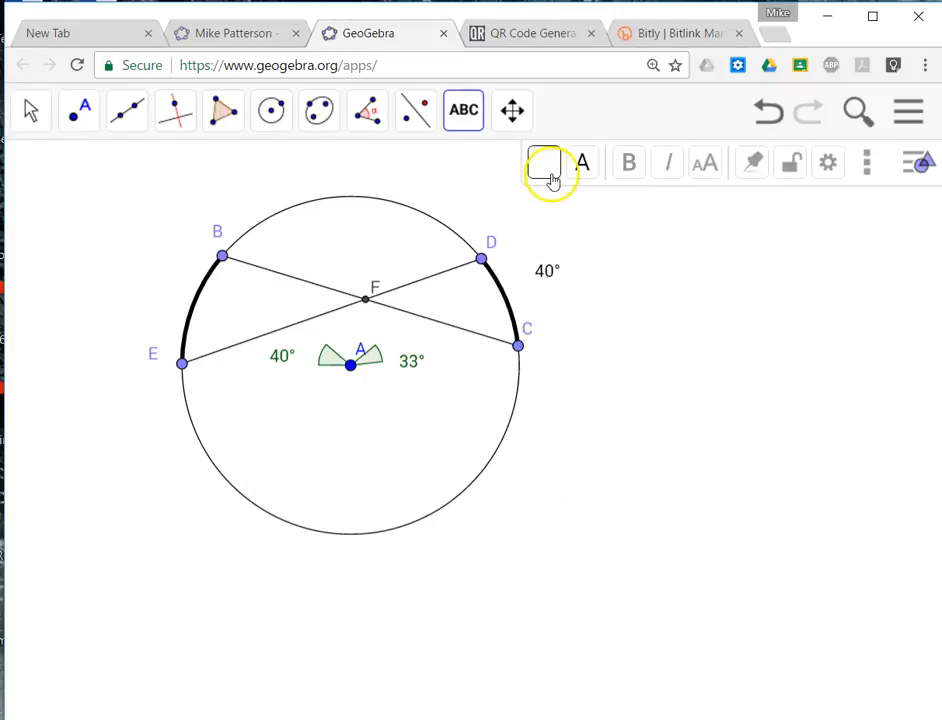
pyautogui.click(35, 114)
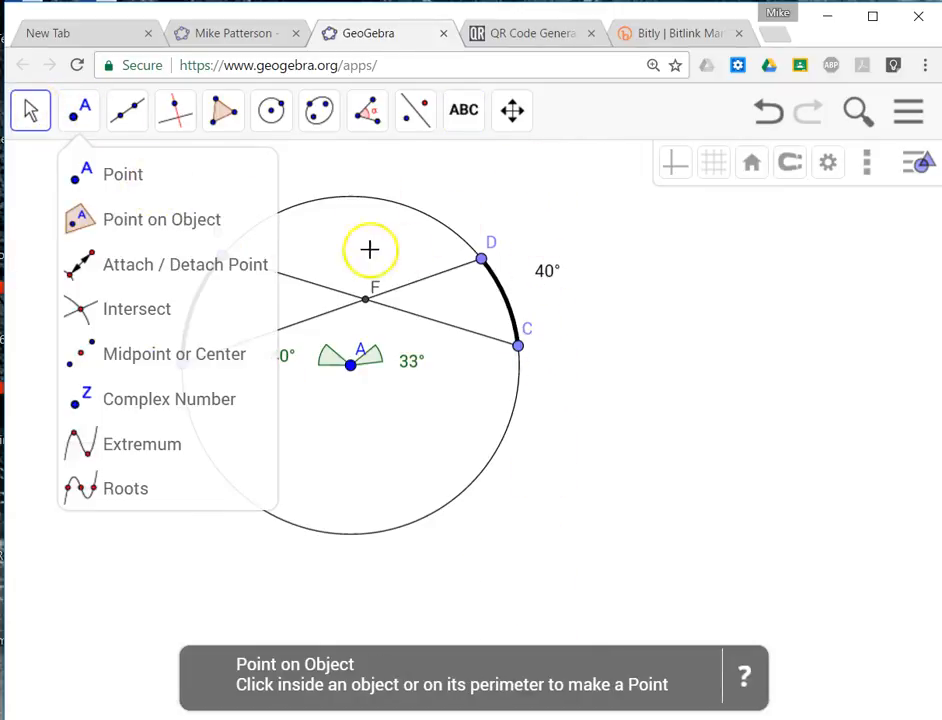
pyautogui.click(549, 279)
pyautogui.moveTo(551, 282); pyautogui.dragTo(169, 320)
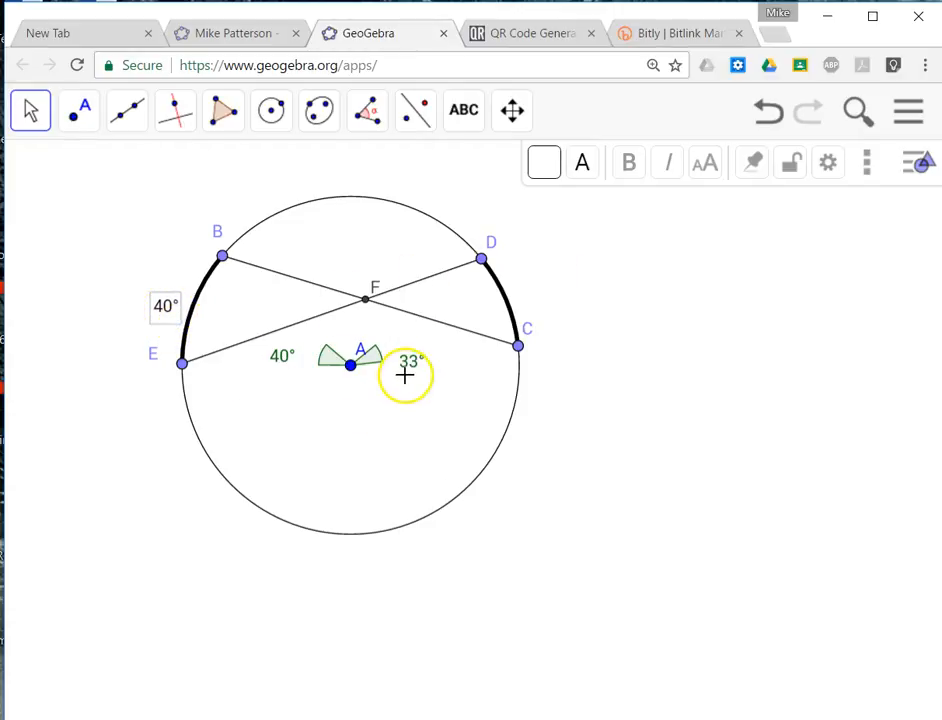
# Insert a text linked to angle β and place it just outside arc CD.
pyautogui.click(462, 112)
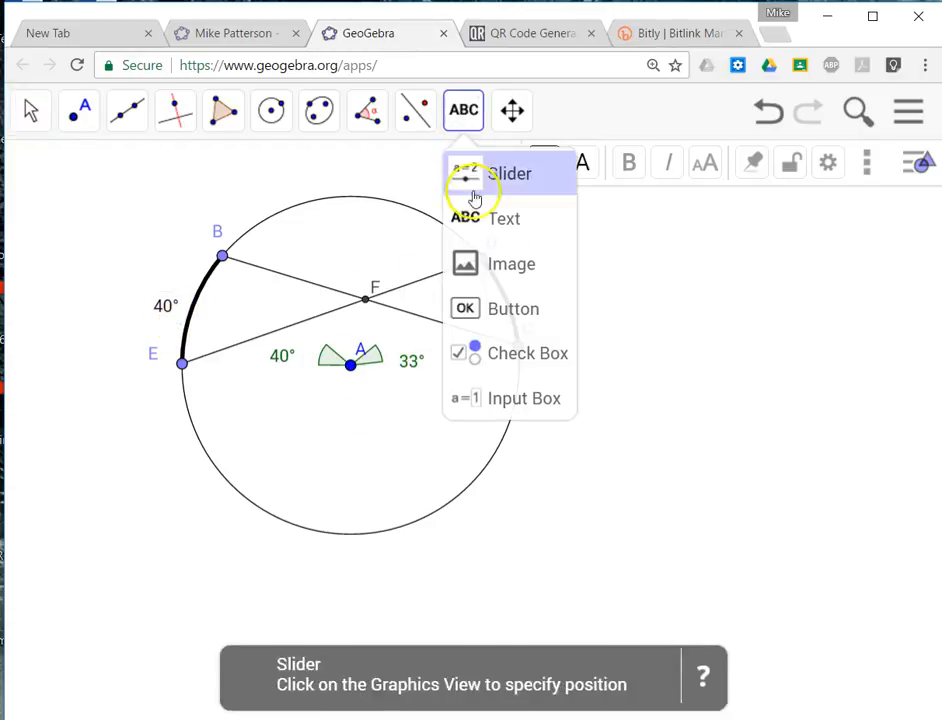
pyautogui.click(538, 278)
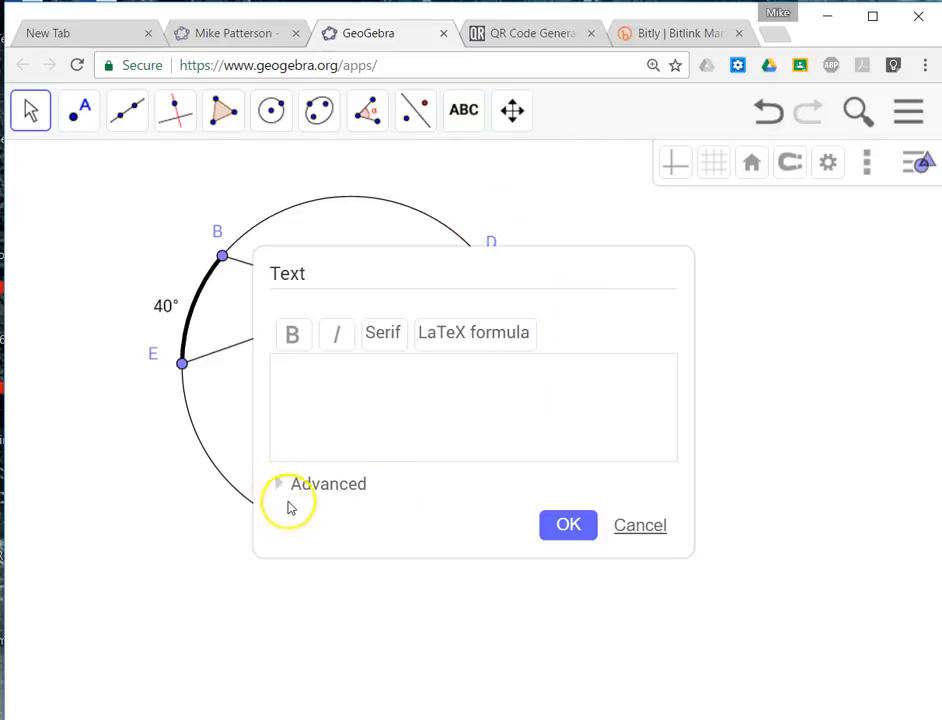
pyautogui.click(292, 495)
pyautogui.click(401, 516)
pyautogui.scroll(-3, 400, 540)
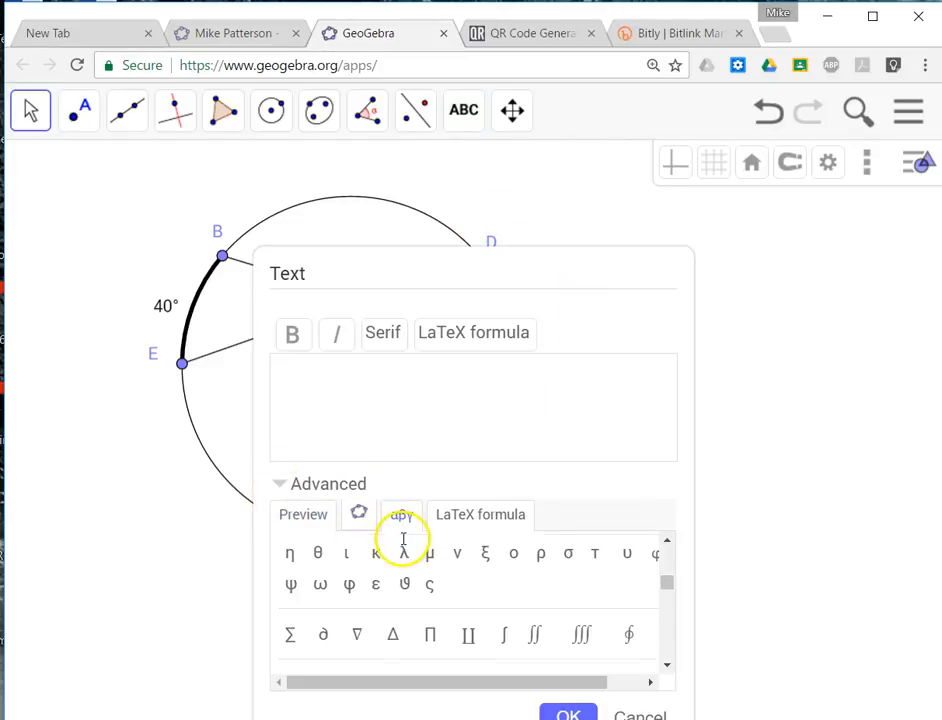
pyautogui.click(359, 515)
pyautogui.scroll(-3, 390, 562)
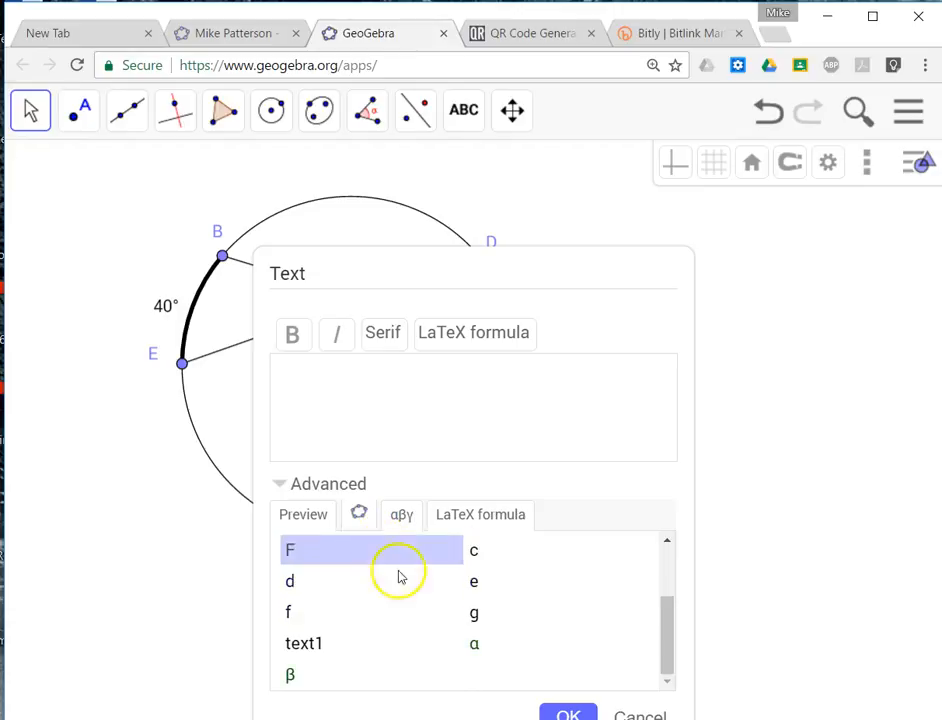
pyautogui.click(562, 712)
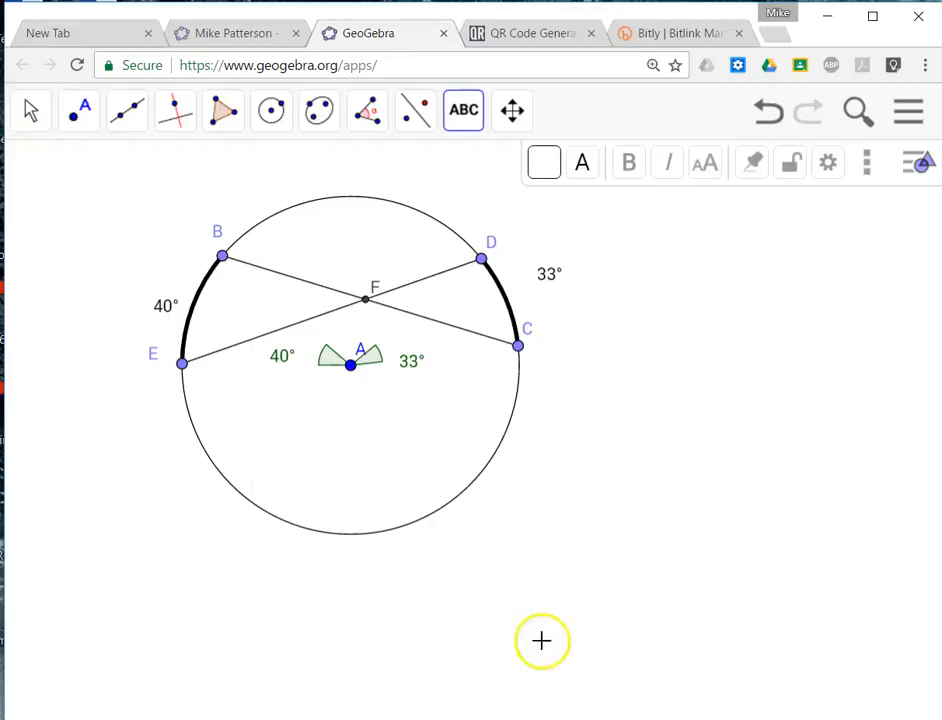
pyautogui.moveTo(549, 280); pyautogui.dragTo(536, 300)
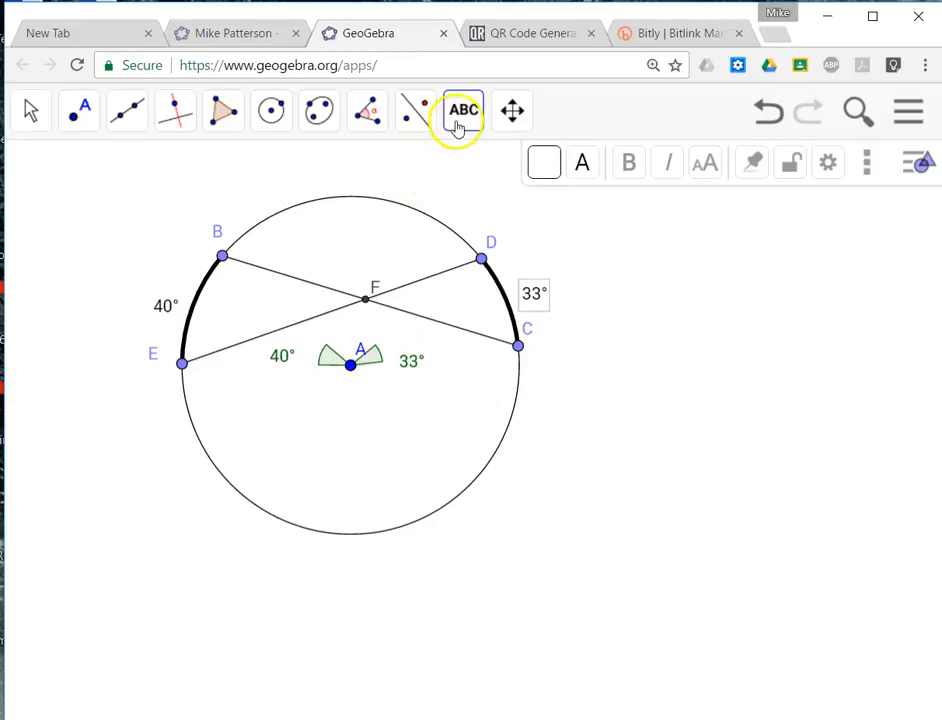
# Hide both central angles at point A with Show / Hide Object.
pyautogui.click(510, 112)
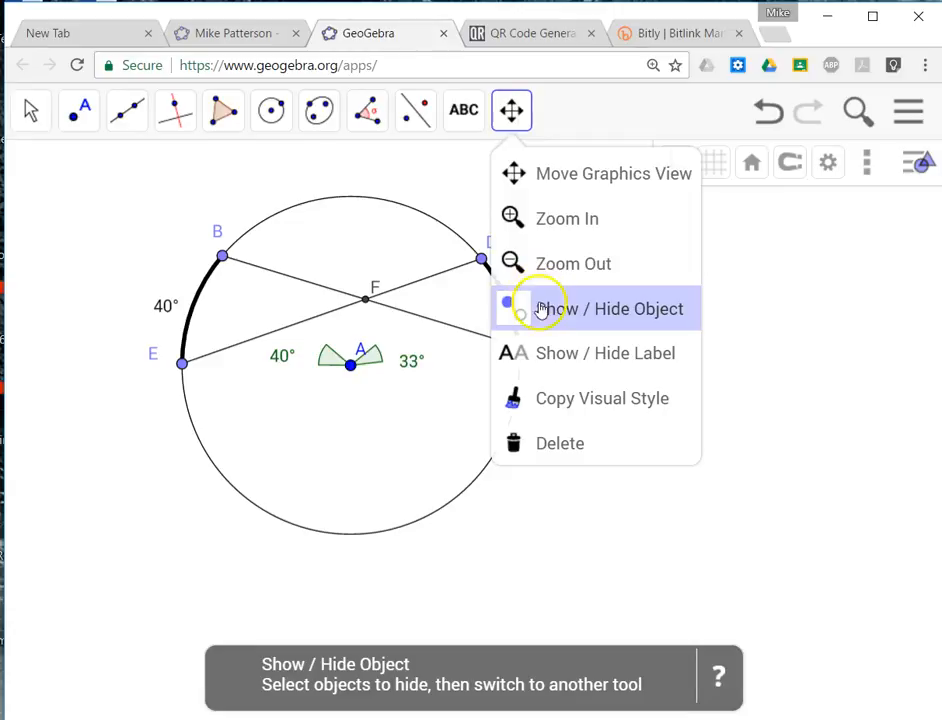
pyautogui.click(532, 303)
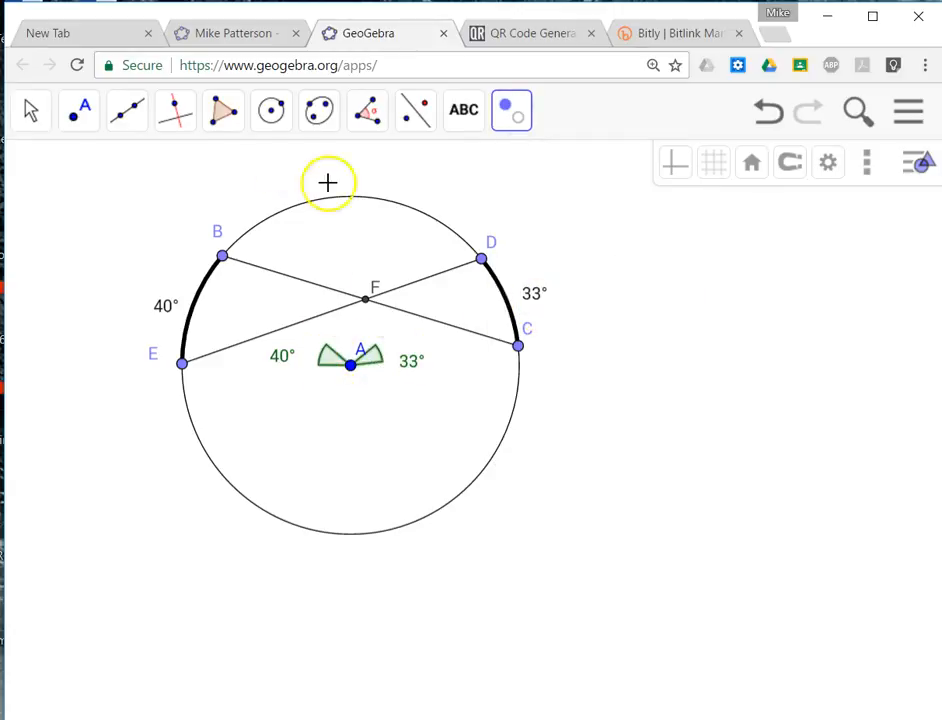
pyautogui.click(30, 110)
pyautogui.click(122, 276)
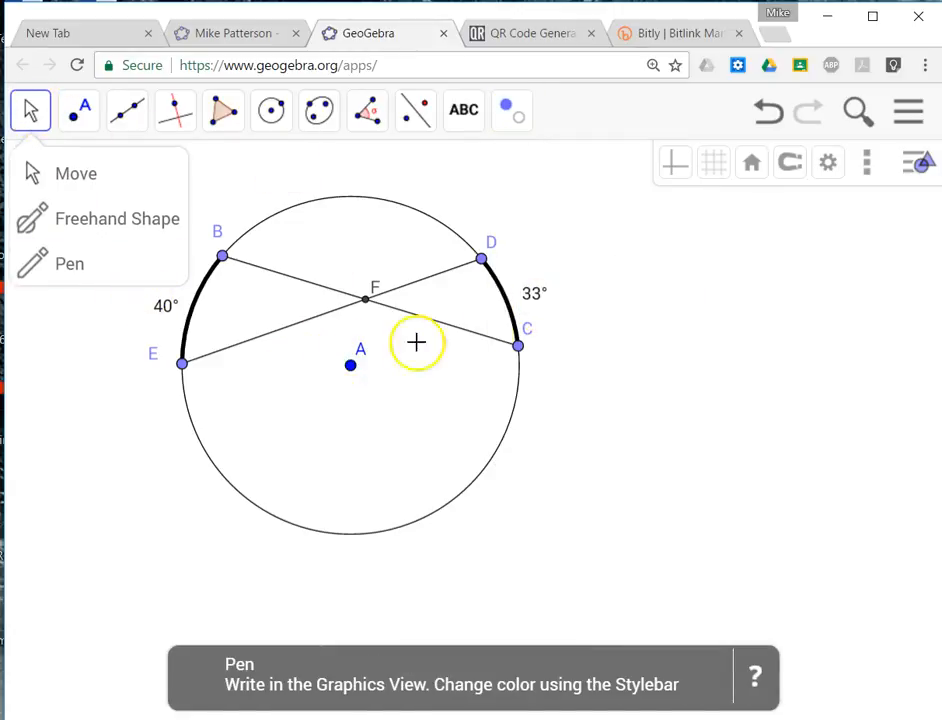
# Move points B, D and C along the circle to change both intercepted arcs.
pyautogui.click(165, 210)
pyautogui.click(101, 170)
pyautogui.moveTo(222, 256)
pyautogui.mouseDown()
pyautogui.moveTo(256, 238)
pyautogui.moveTo(219, 273)
pyautogui.moveTo(216, 265)
pyautogui.mouseUp()
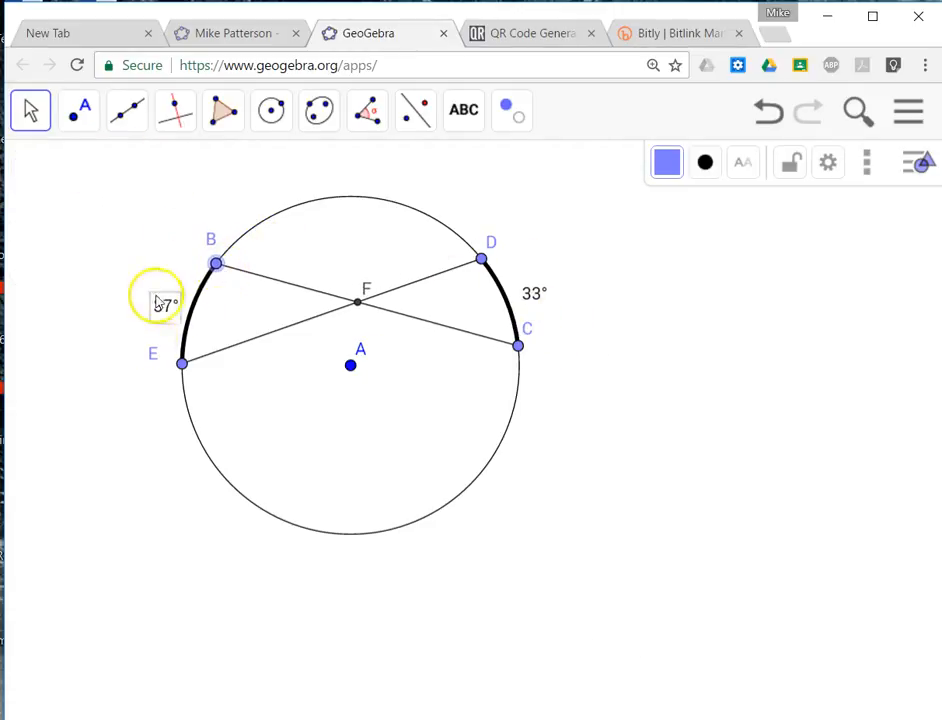
pyautogui.moveTo(480, 259)
pyautogui.mouseDown()
pyautogui.moveTo(447, 219)
pyautogui.moveTo(478, 255)
pyautogui.mouseUp()
pyautogui.moveTo(518, 348)
pyautogui.mouseDown()
pyautogui.moveTo(471, 488)
pyautogui.moveTo(519, 370)
pyautogui.mouseUp()
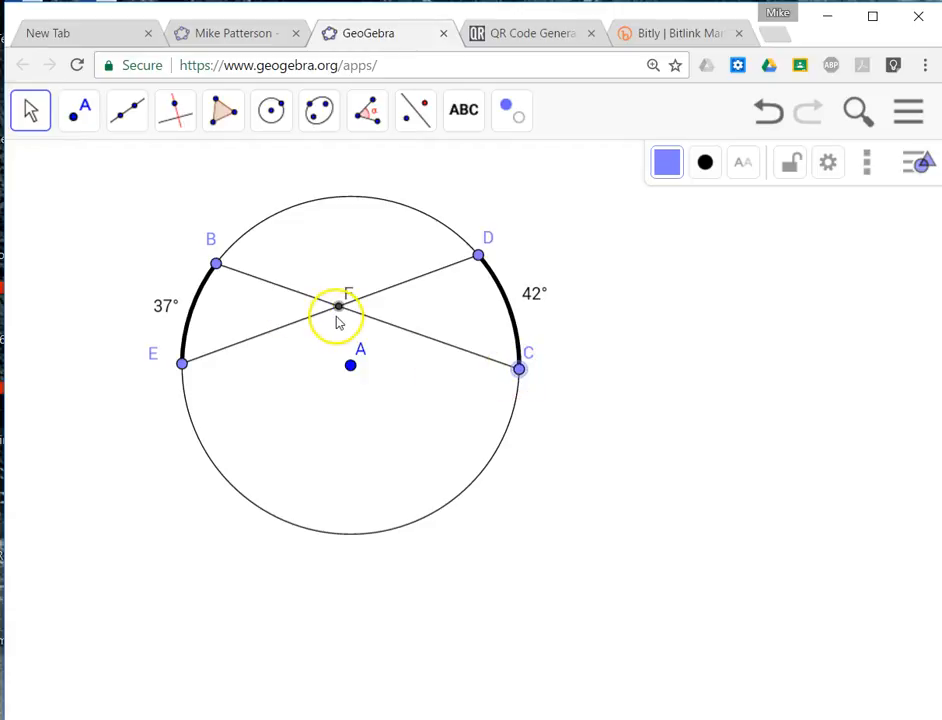
# Mark the vertical angles BFE and CFD at the chords' intersection with the Angle tool.
pyautogui.click(366, 111)
pyautogui.click(370, 113)
pyautogui.click(216, 265)
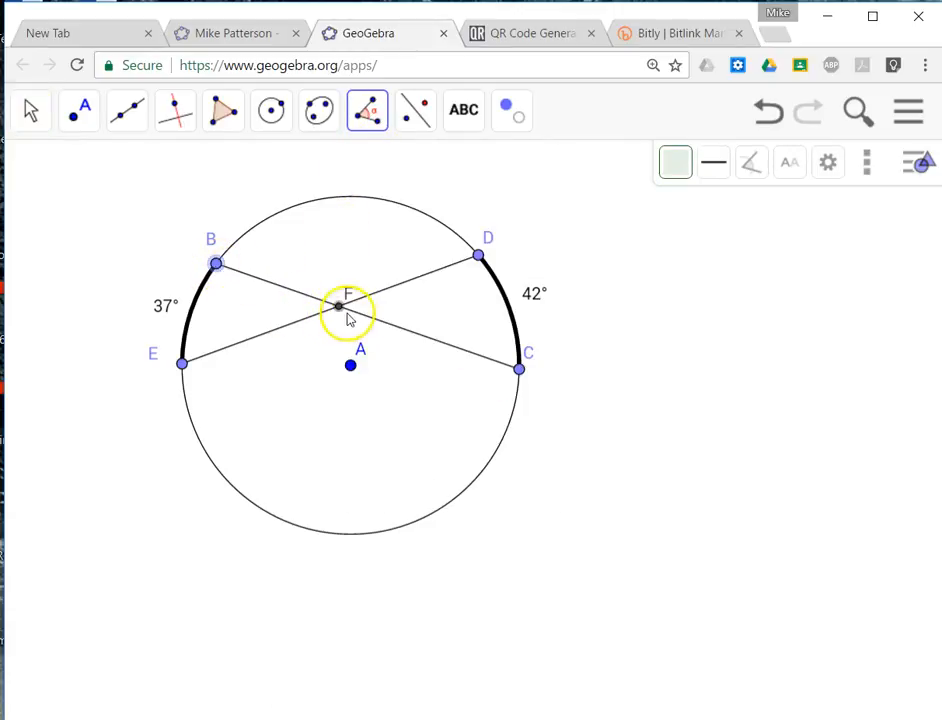
pyautogui.click(336, 308)
pyautogui.click(182, 364)
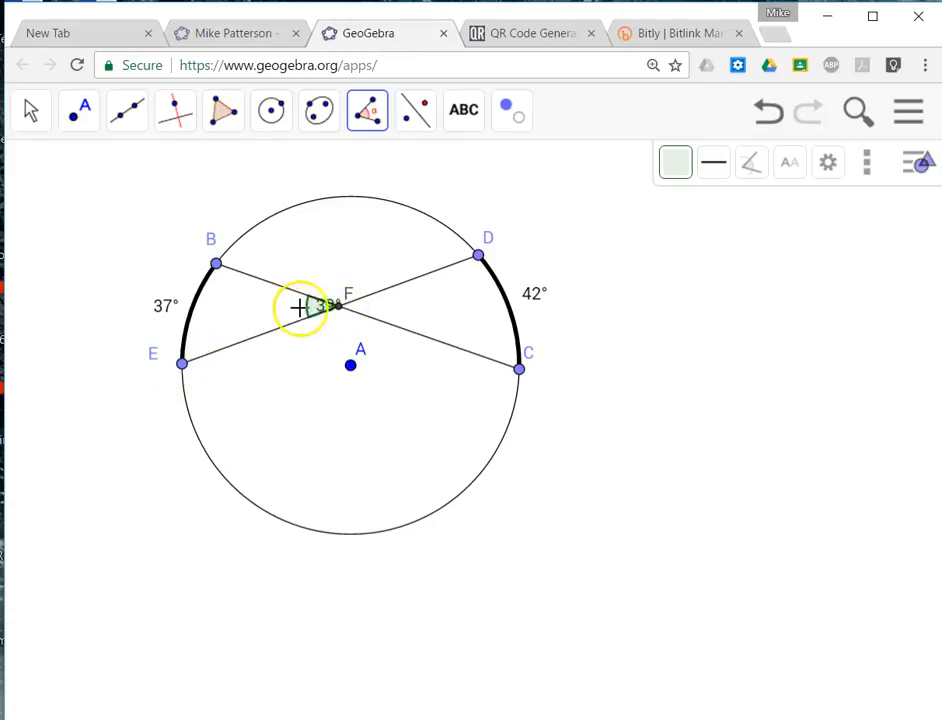
pyautogui.click(519, 368)
pyautogui.click(337, 306)
pyautogui.click(478, 256)
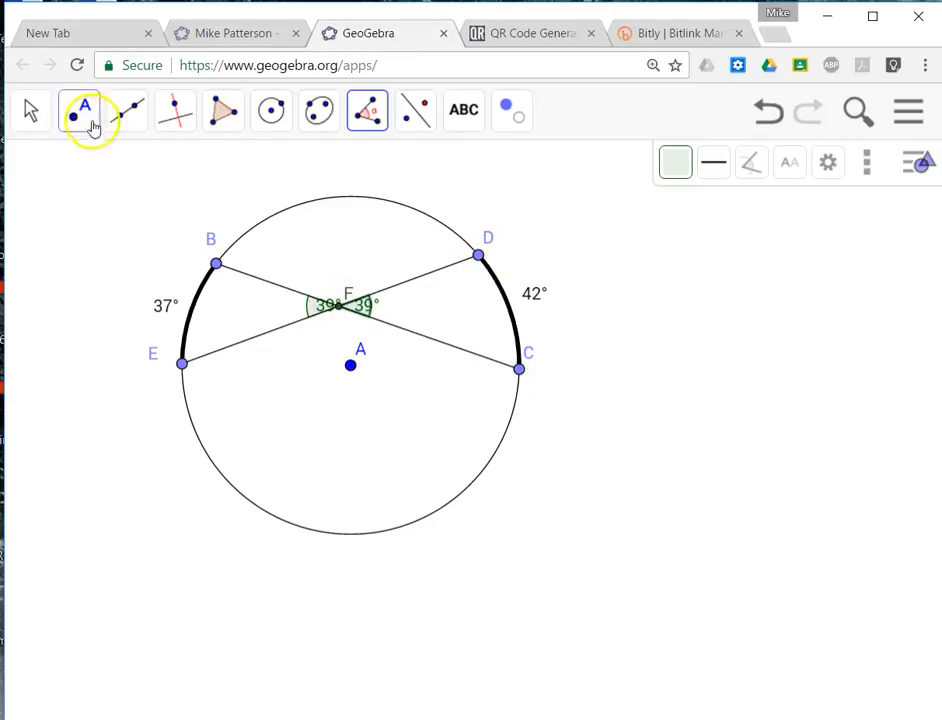
# Move the labels of both vertical angles at F outward so they sit clear of the angle markers.
pyautogui.click(30, 110)
pyautogui.moveTo(315, 308); pyautogui.dragTo(288, 313)
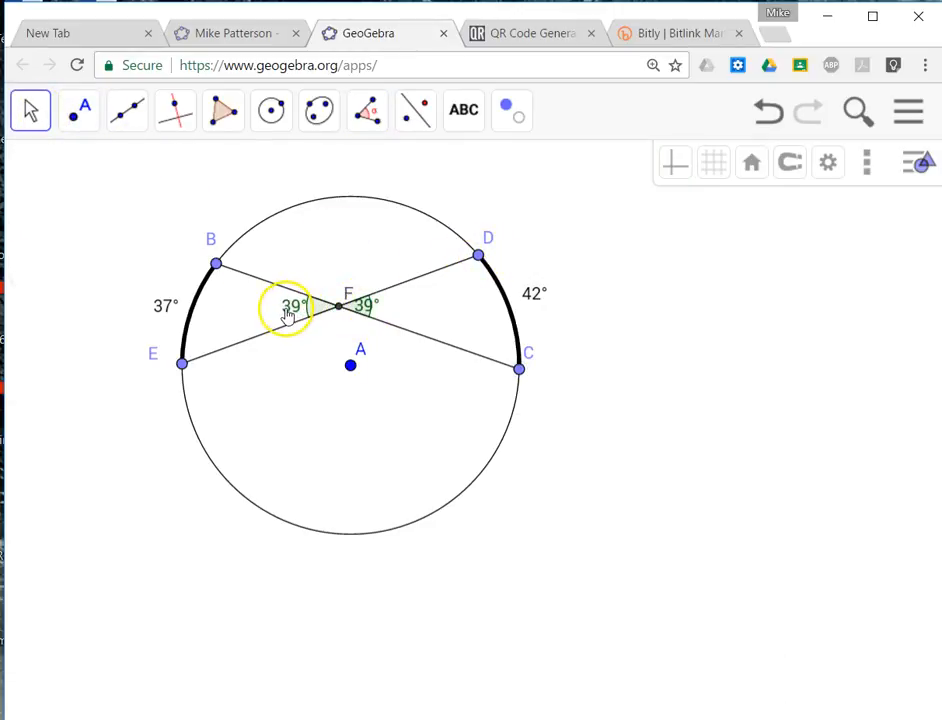
pyautogui.moveTo(368, 303); pyautogui.dragTo(404, 308)
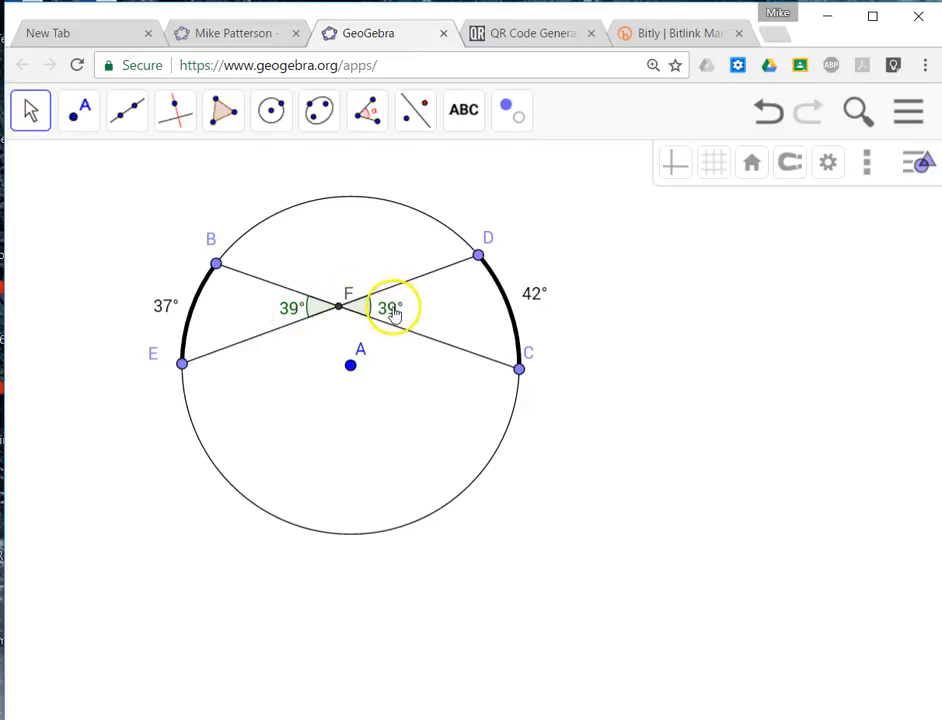
# Move points E and C along the circle to make arc BE 40° and arc CD 60°, and center arc CD's text beside the arc.
pyautogui.click(30, 110)
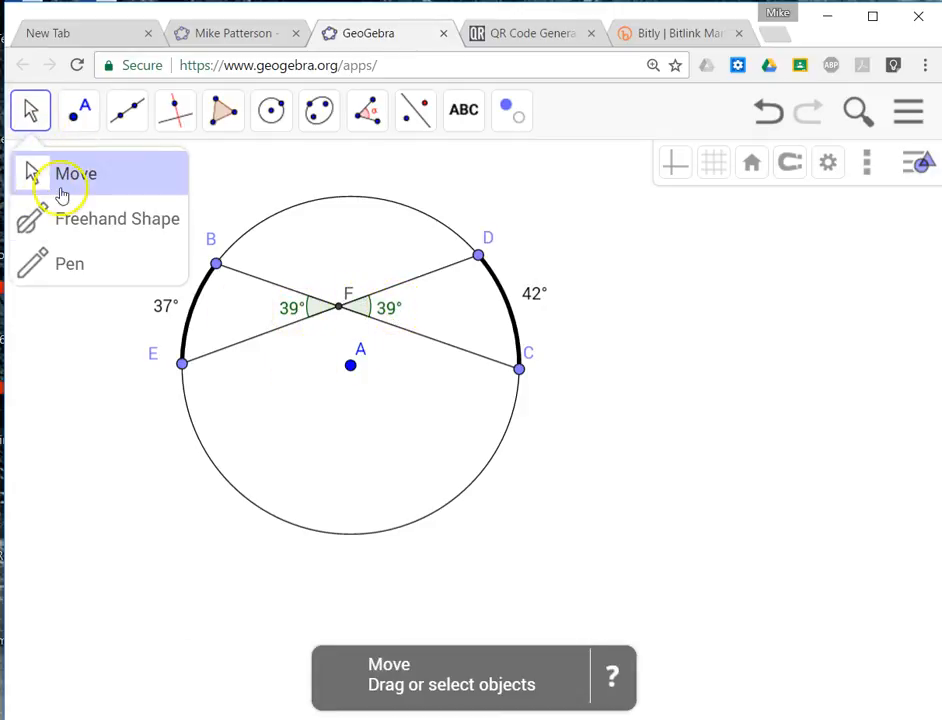
pyautogui.click(30, 175)
pyautogui.moveTo(183, 364); pyautogui.dragTo(183, 376)
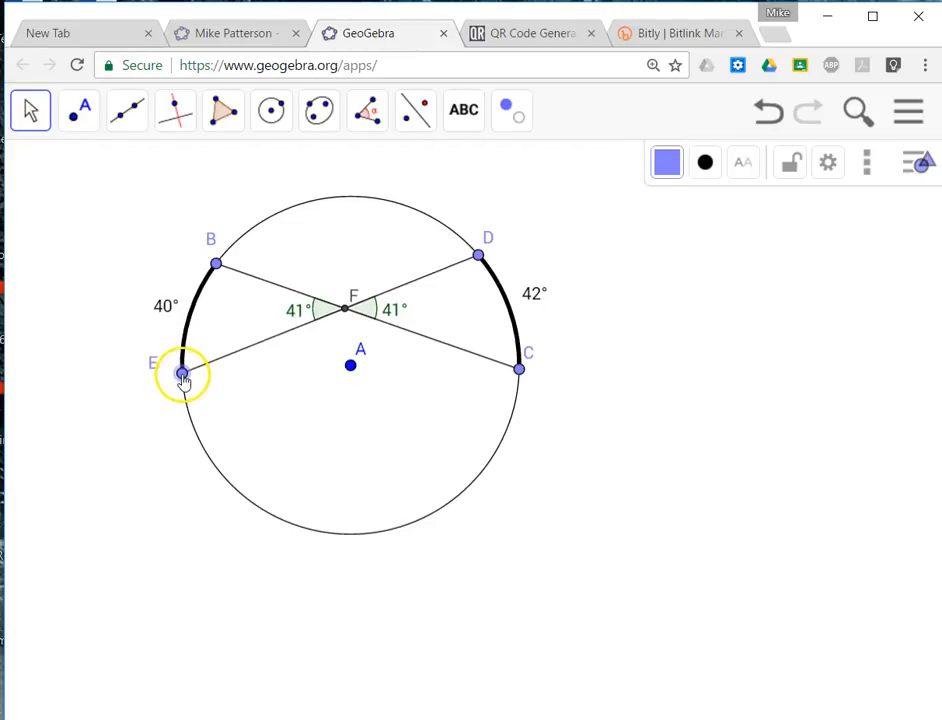
pyautogui.moveTo(519, 371); pyautogui.dragTo(467, 461)
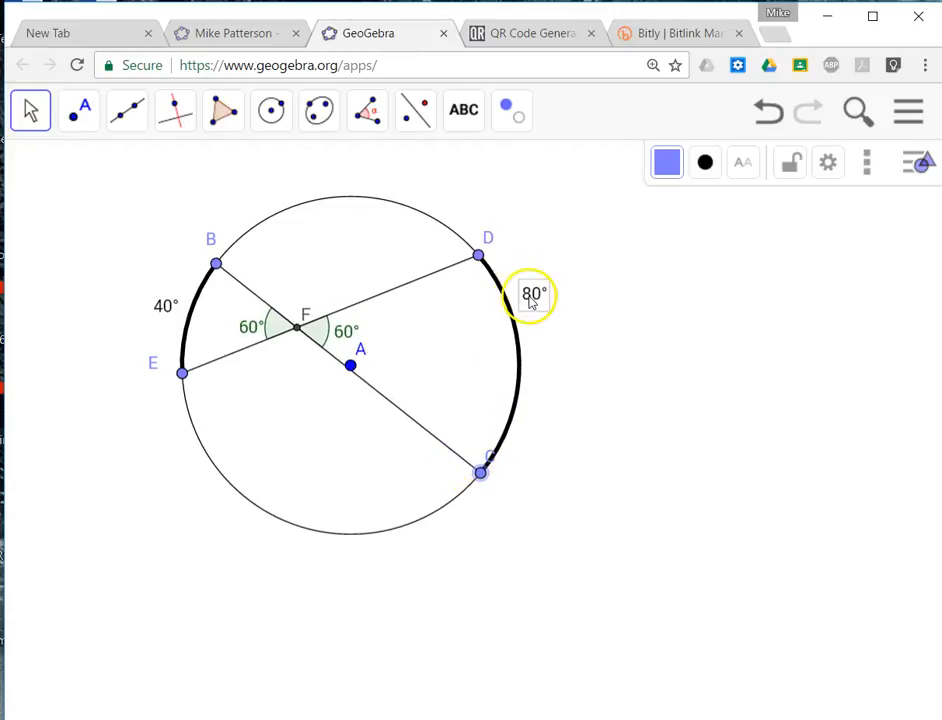
pyautogui.moveTo(532, 302); pyautogui.dragTo(543, 367)
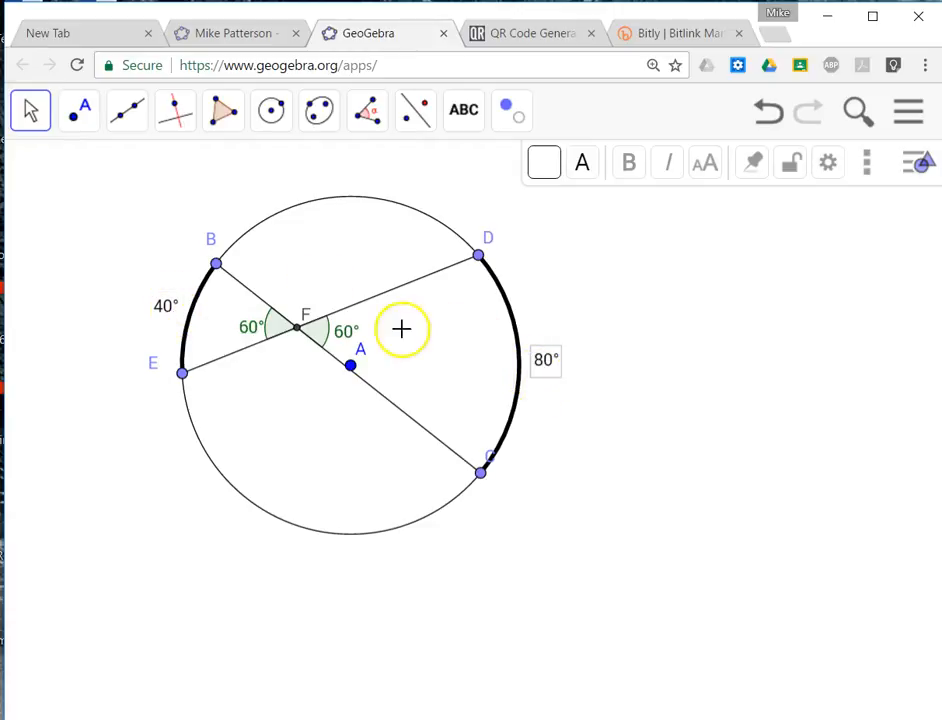
pyautogui.moveTo(484, 478); pyautogui.dragTo(507, 425)
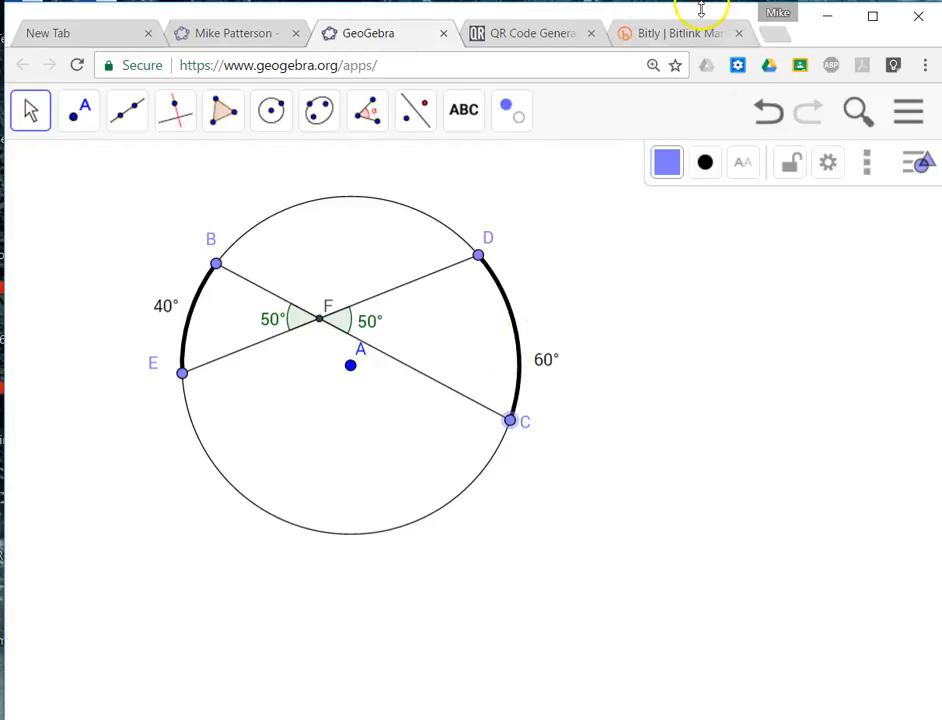
# Shrink the browser window until it closely frames the circle figure.
pyautogui.moveTo(703, 16); pyautogui.dragTo(650, 18)
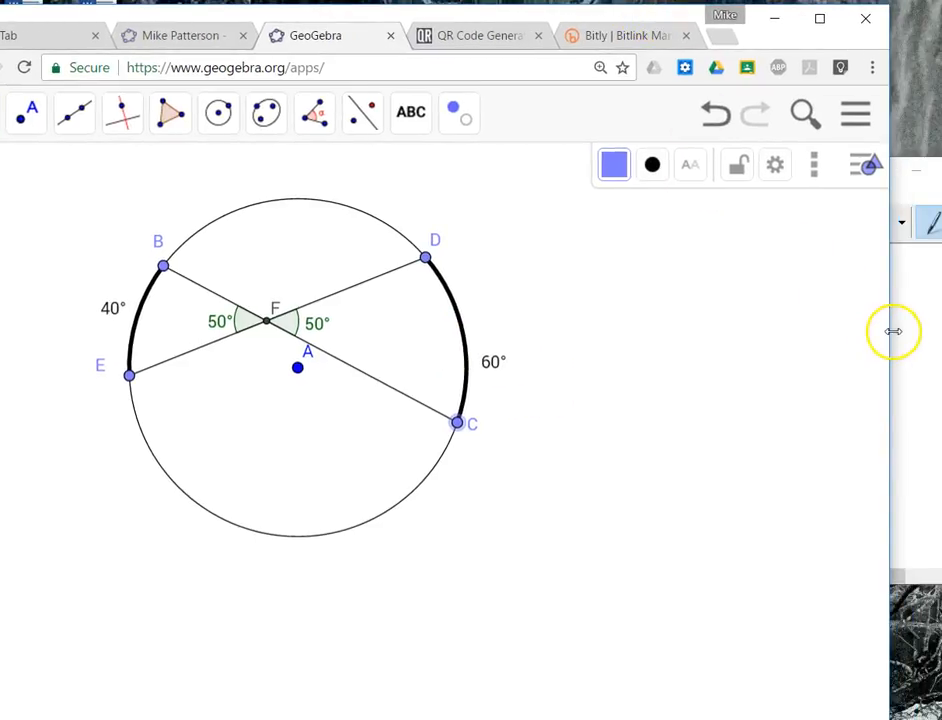
pyautogui.moveTo(889, 331); pyautogui.dragTo(592, 332)
pyautogui.moveTo(367, 20); pyautogui.dragTo(589, 22)
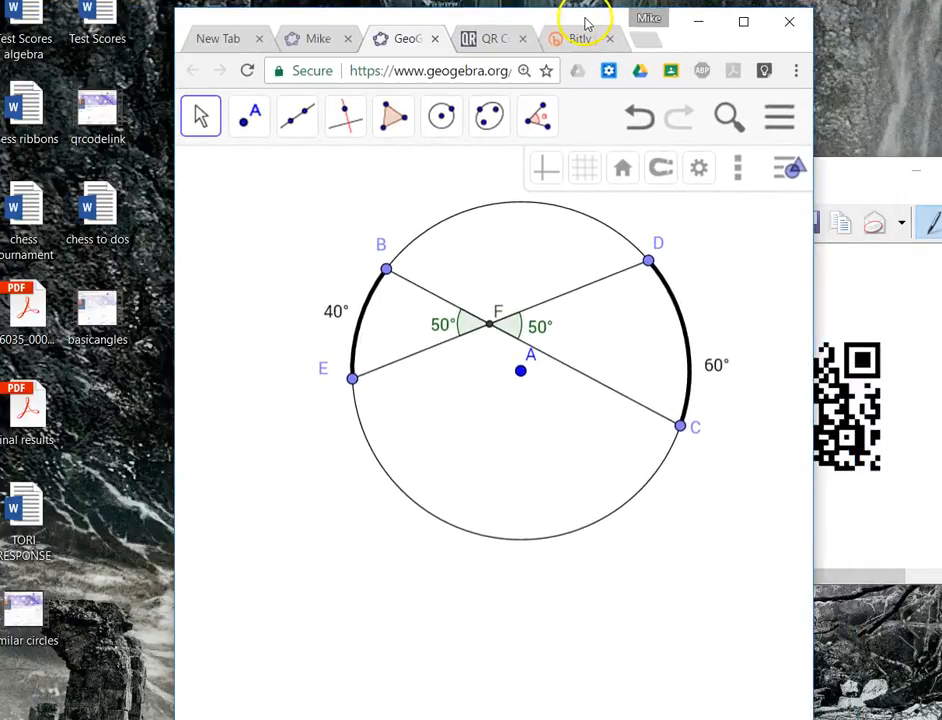
pyautogui.moveTo(662, 718); pyautogui.dragTo(650, 578)
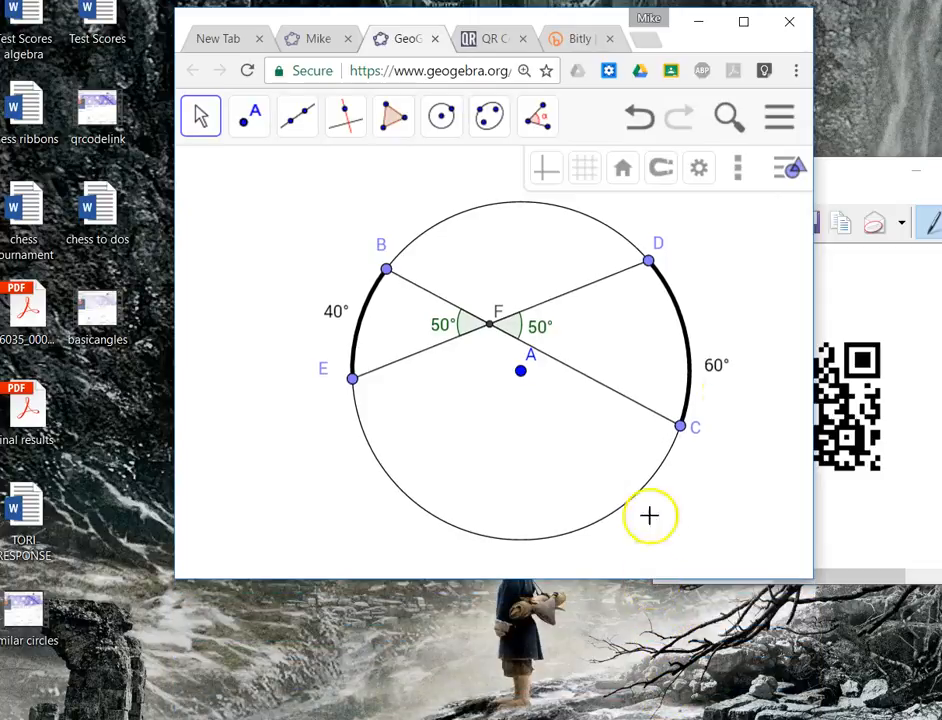
# Save the figure with the title Internal Angles and make it shared with link instead of private.
pyautogui.click(791, 168)
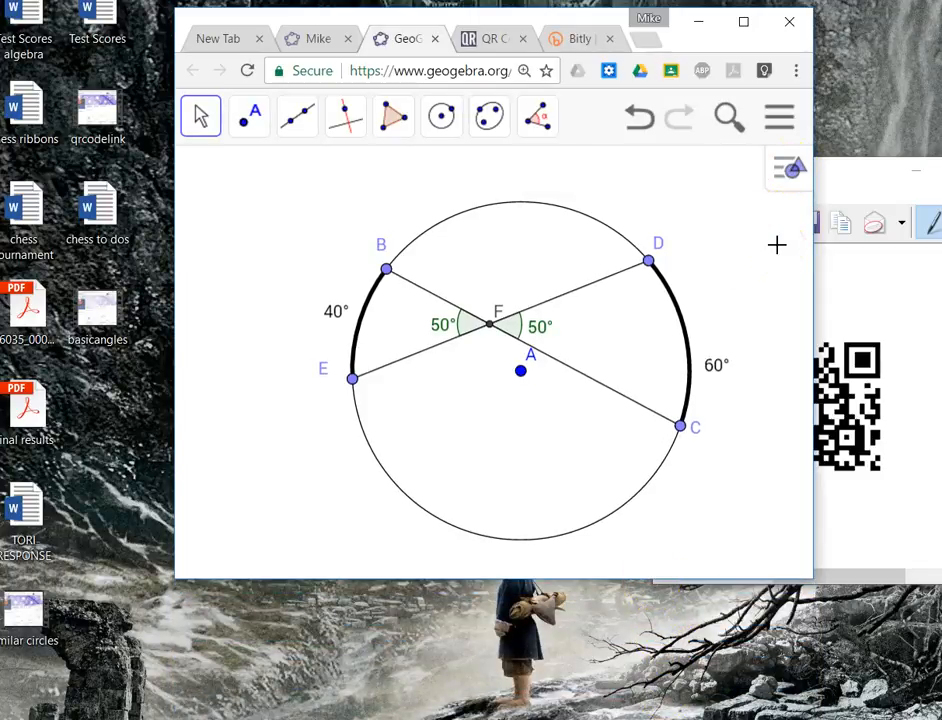
pyautogui.click(779, 122)
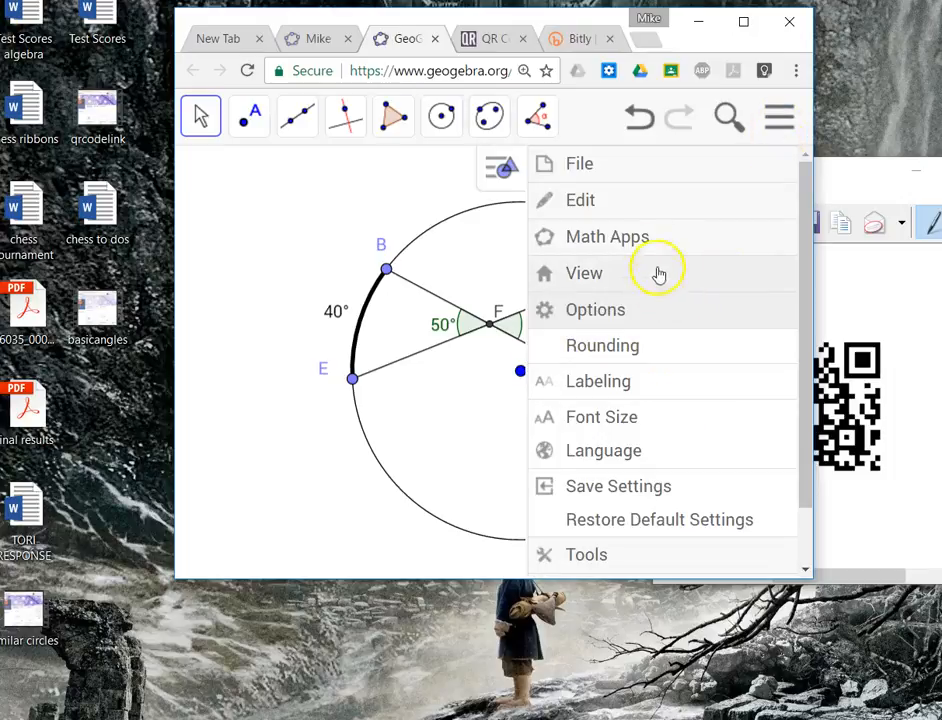
pyautogui.click(645, 179)
pyautogui.click(620, 268)
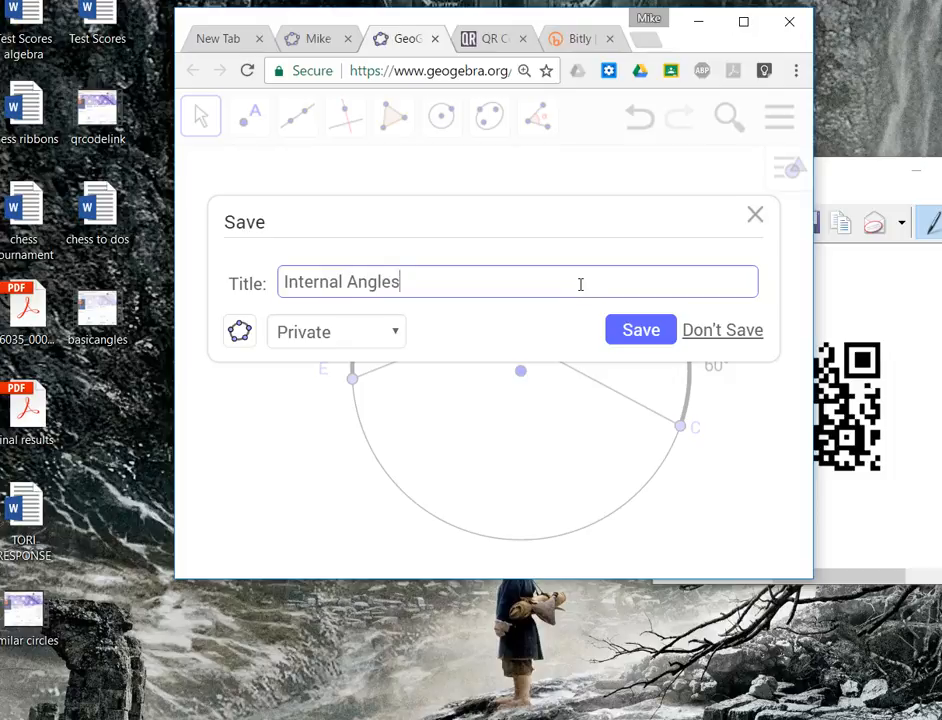
pyautogui.click(390, 331)
pyautogui.click(374, 383)
pyautogui.click(631, 330)
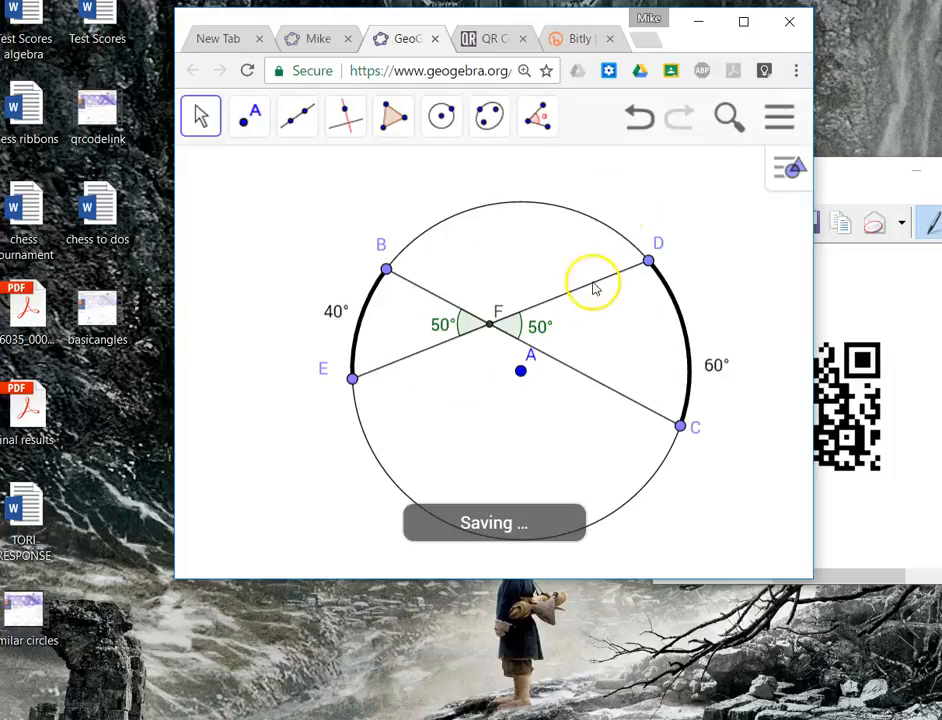
# Enlarge the browser window again and check whether the figure has finished saving.
pyautogui.moveTo(515, 28); pyautogui.dragTo(338, 22)
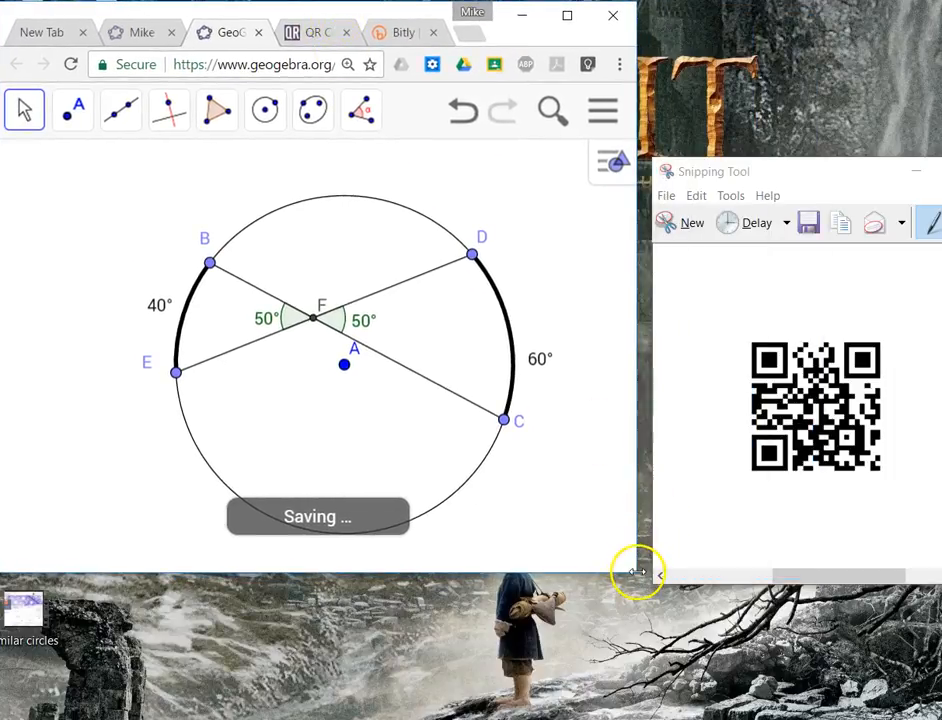
pyautogui.moveTo(638, 575); pyautogui.dragTo(926, 712)
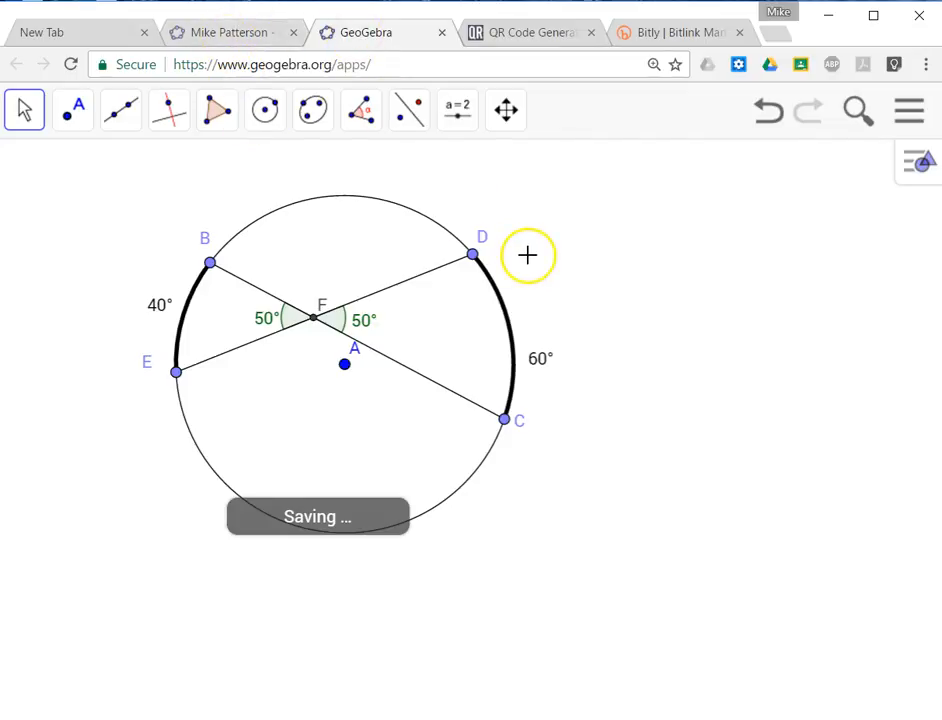
pyautogui.click(229, 34)
pyautogui.click(358, 34)
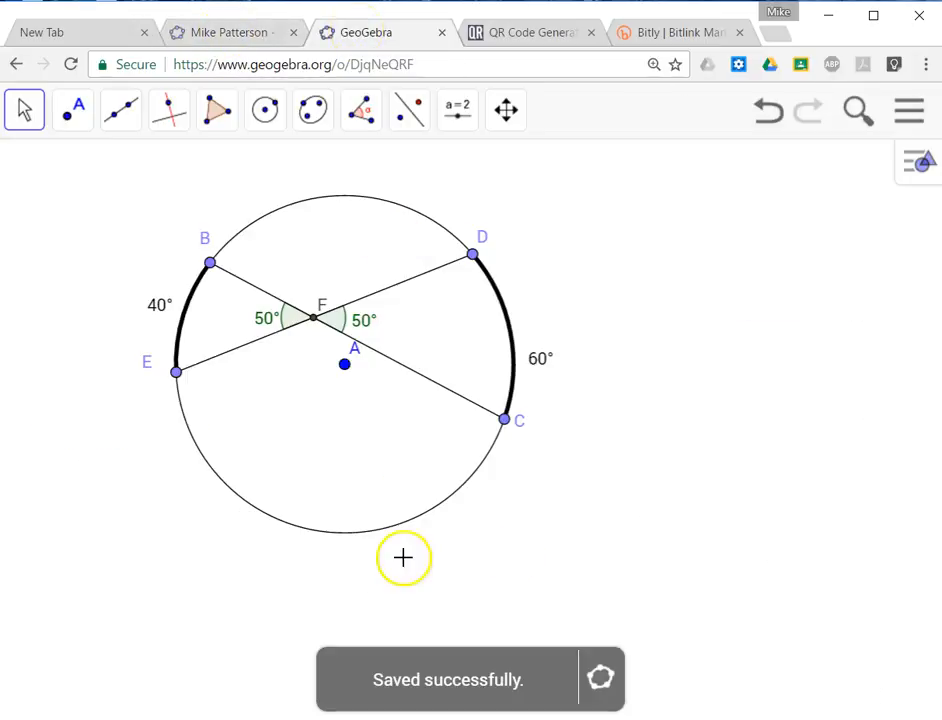
# Copy the viewing link from the Internal Angles worksheet's Access Settings and paste it as the Website URL in the QR code generator.
pyautogui.click(229, 33)
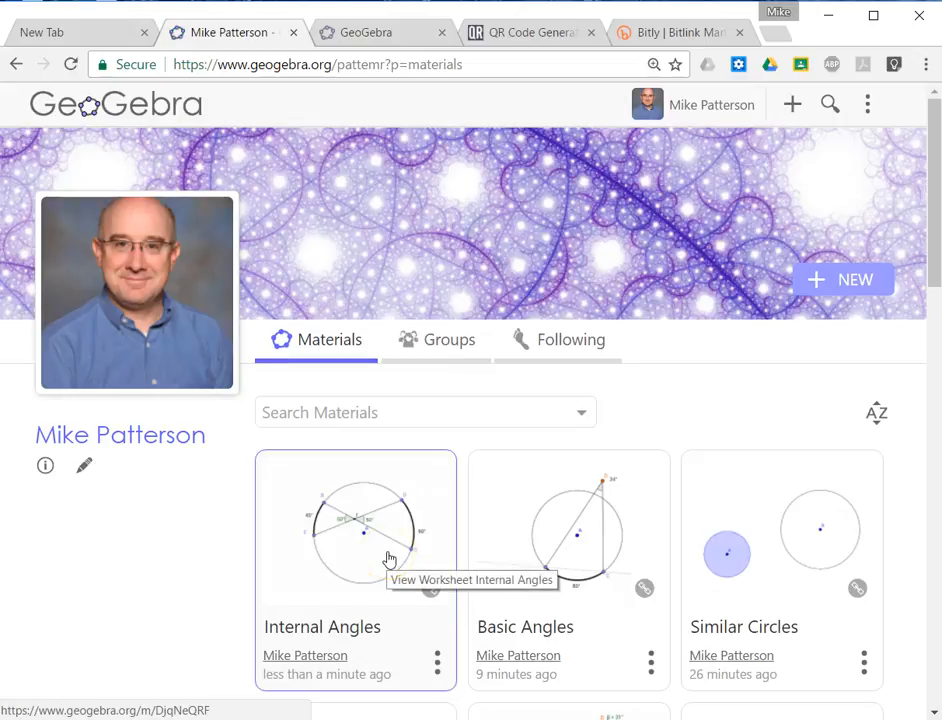
pyautogui.click(437, 664)
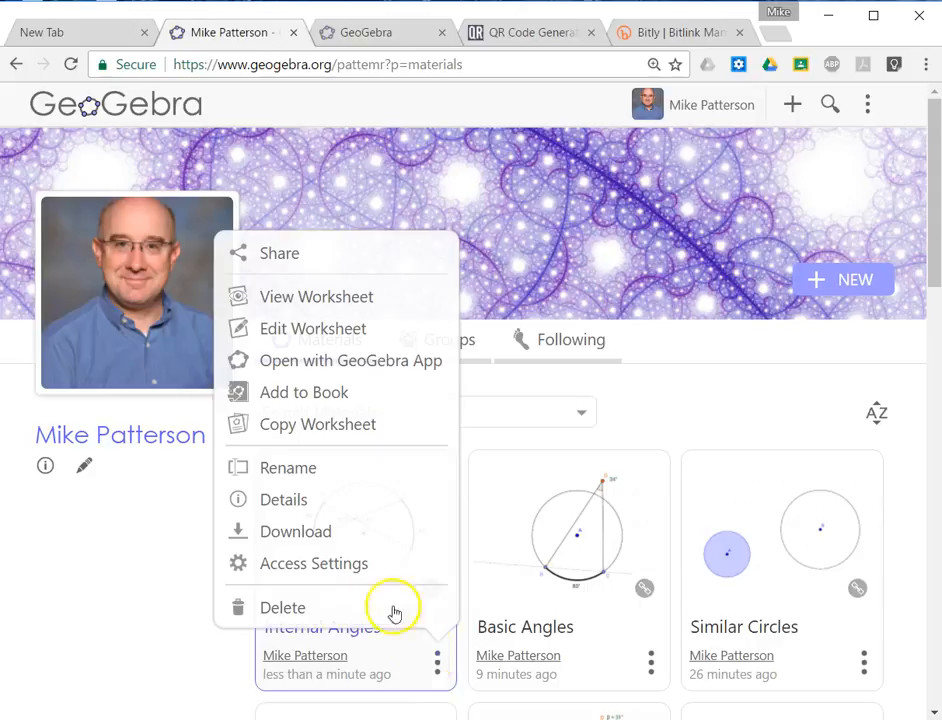
pyautogui.click(364, 566)
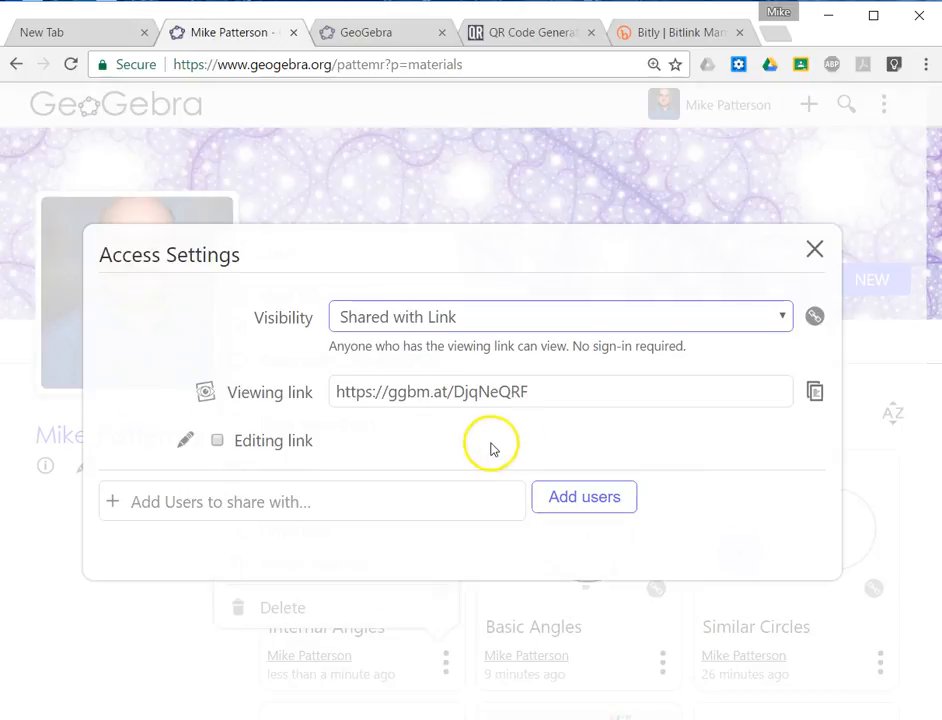
pyautogui.moveTo(557, 389); pyautogui.dragTo(237, 385)
pyautogui.hotkey('ctrl', 'c')
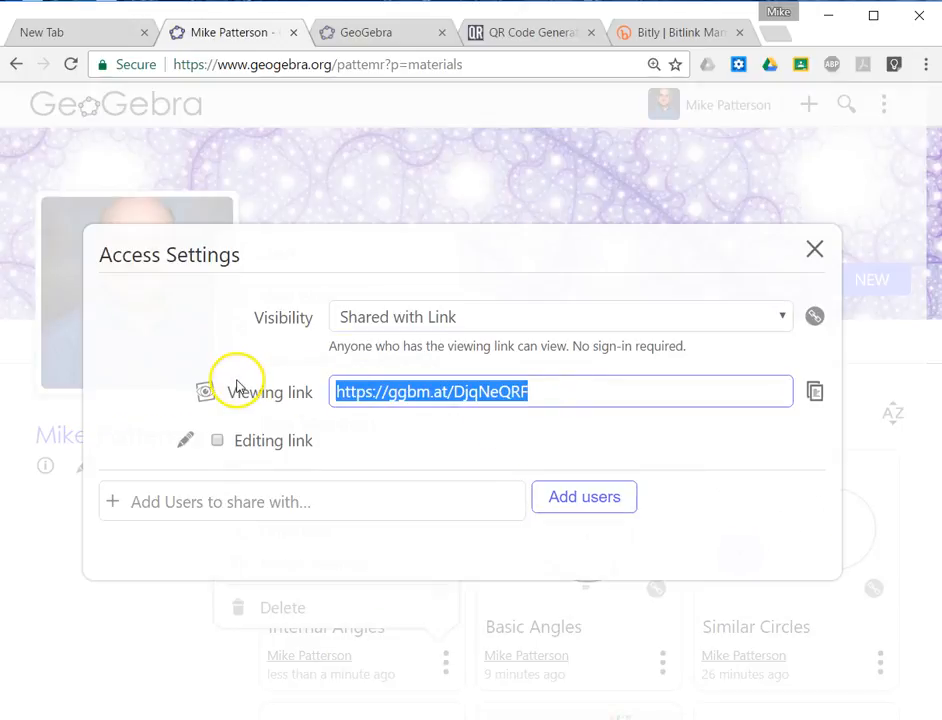
pyautogui.click(522, 34)
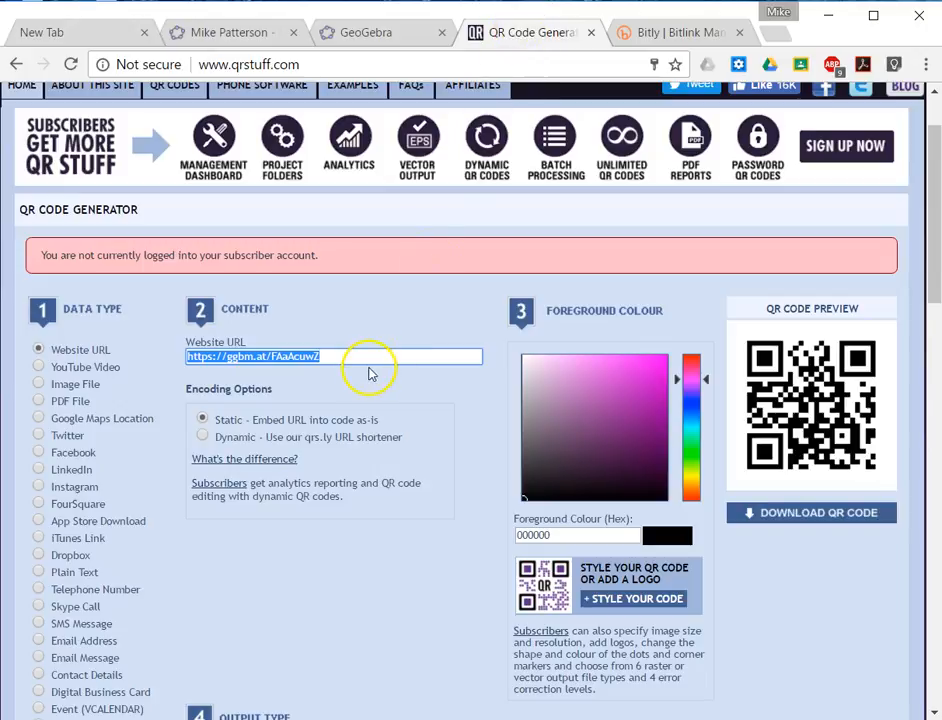
pyautogui.hotkey('ctrl', 'v')
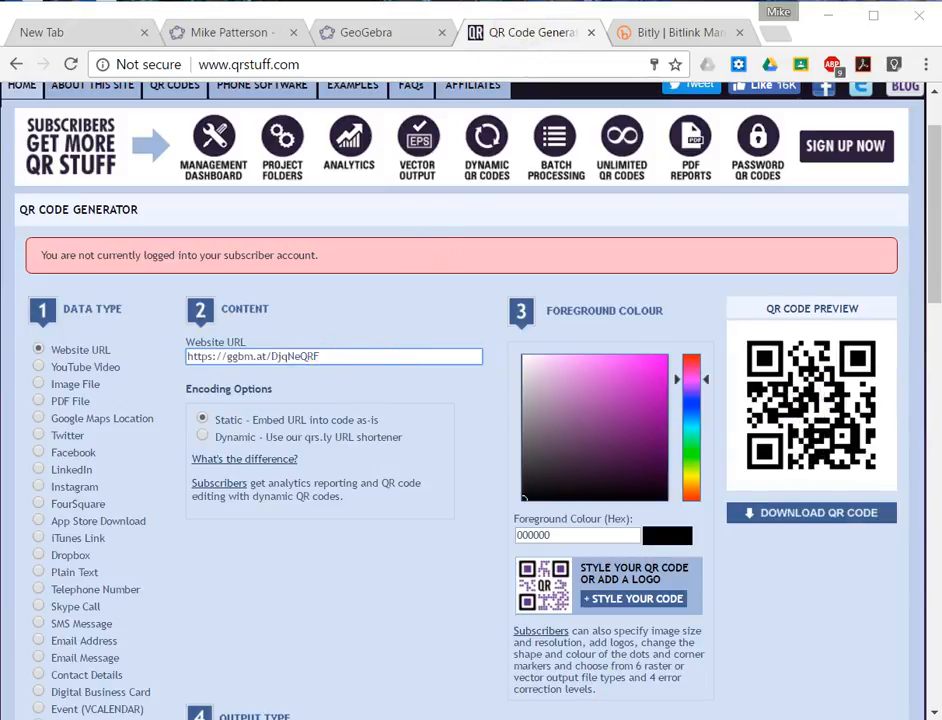
# Switch to Snipping Tool and capture the QR code preview as a new snip.
pyautogui.click(659, 719)
pyautogui.click(690, 224)
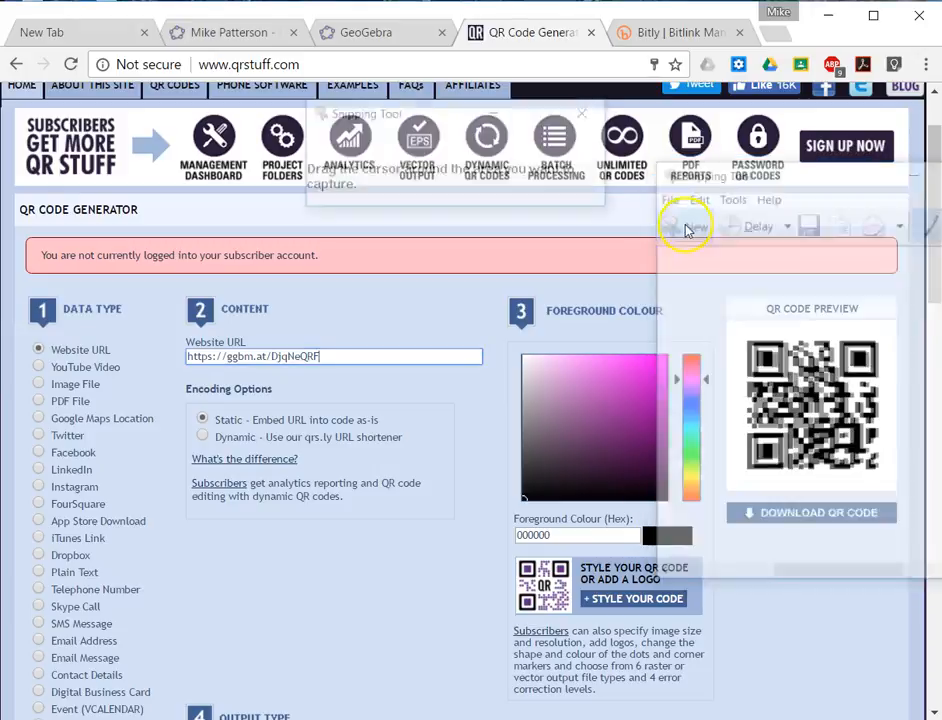
pyautogui.moveTo(730, 297); pyautogui.dragTo(888, 475)
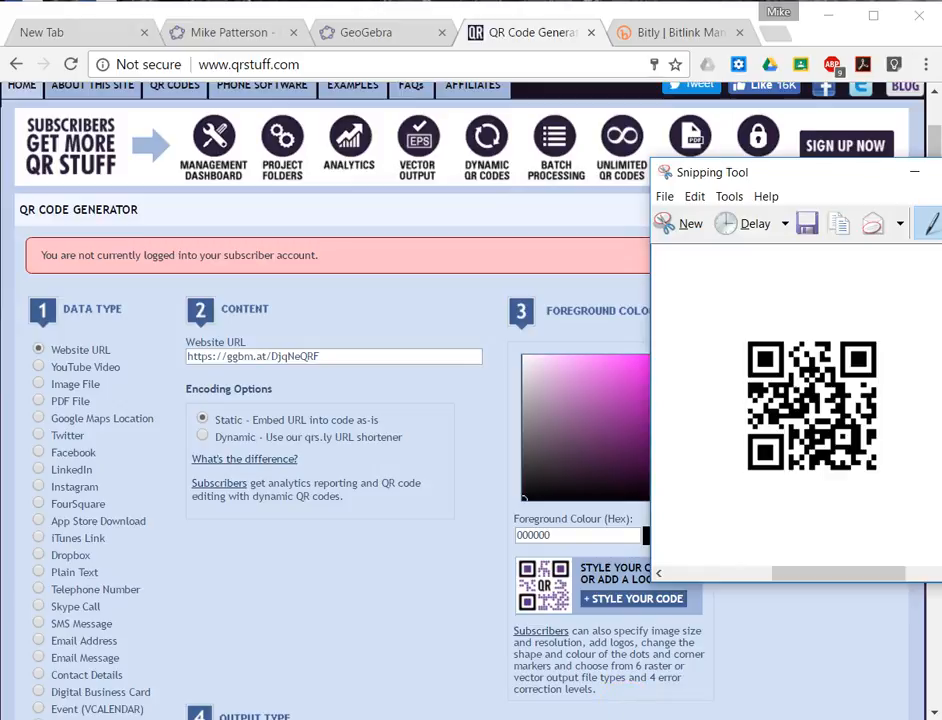
# Paste the QR code snip into the Word document below the basicangles link and shrink it to about 1 inch wide.
pyautogui.click(545, 685)
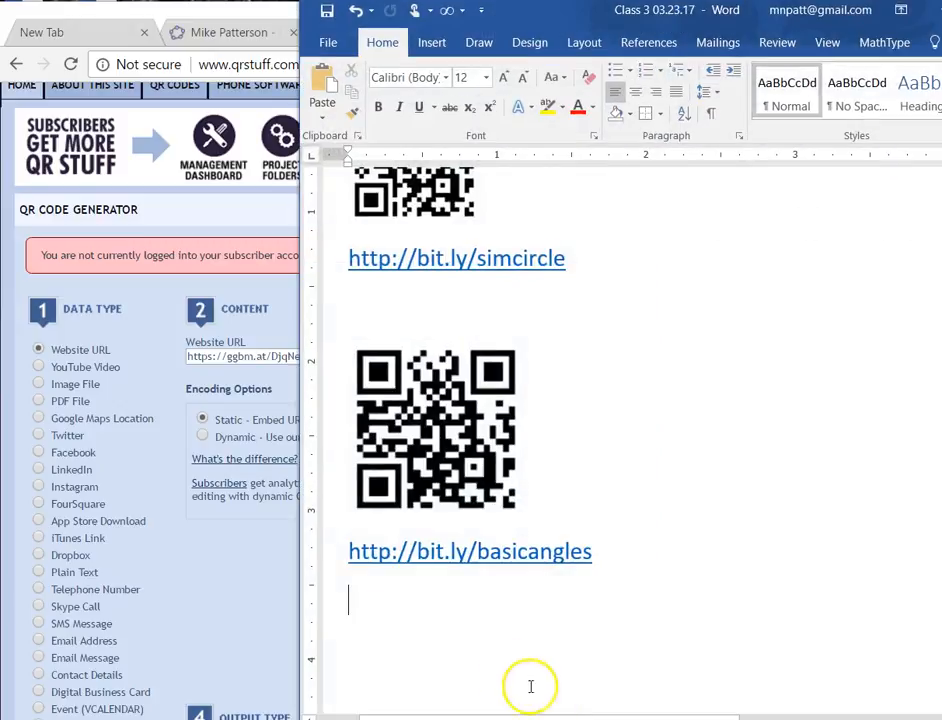
pyautogui.scroll(-3, 500, 660)
pyautogui.press('Return')
pyautogui.press('Return')
pyautogui.hotkey('ctrl', 'v')
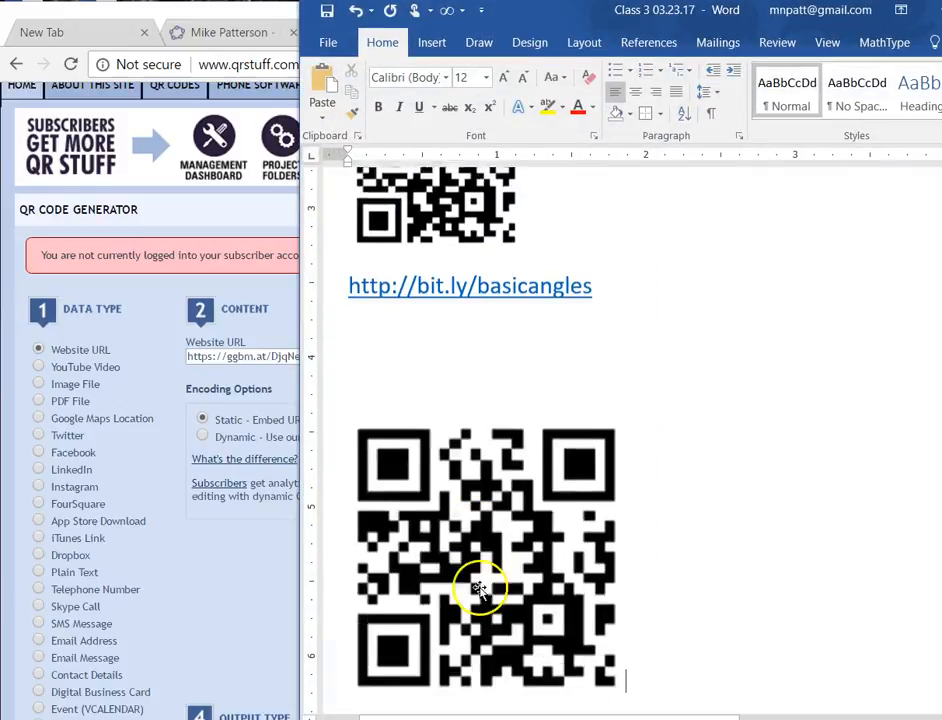
pyautogui.scroll(-1, 483, 580)
pyautogui.click(600, 648)
pyautogui.moveTo(627, 659); pyautogui.dragTo(498, 526)
# Copy the Website URL from the QR code generator and create a new Bitlink from it in Bitly.
pyautogui.click(300, 347)
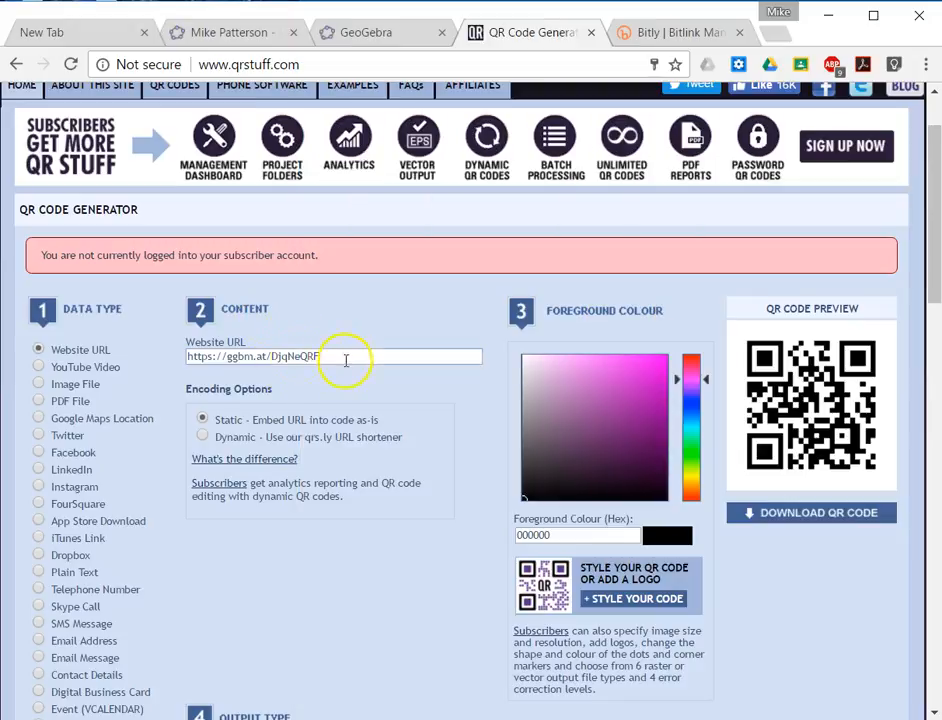
pyautogui.moveTo(346, 360); pyautogui.dragTo(143, 362)
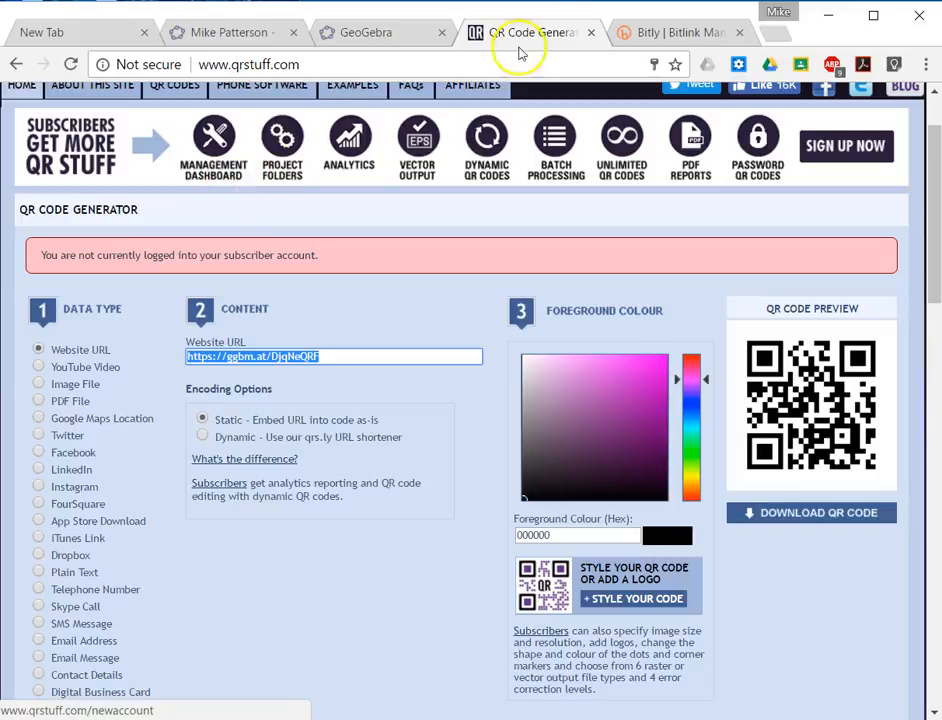
pyautogui.click(664, 30)
pyautogui.click(683, 118)
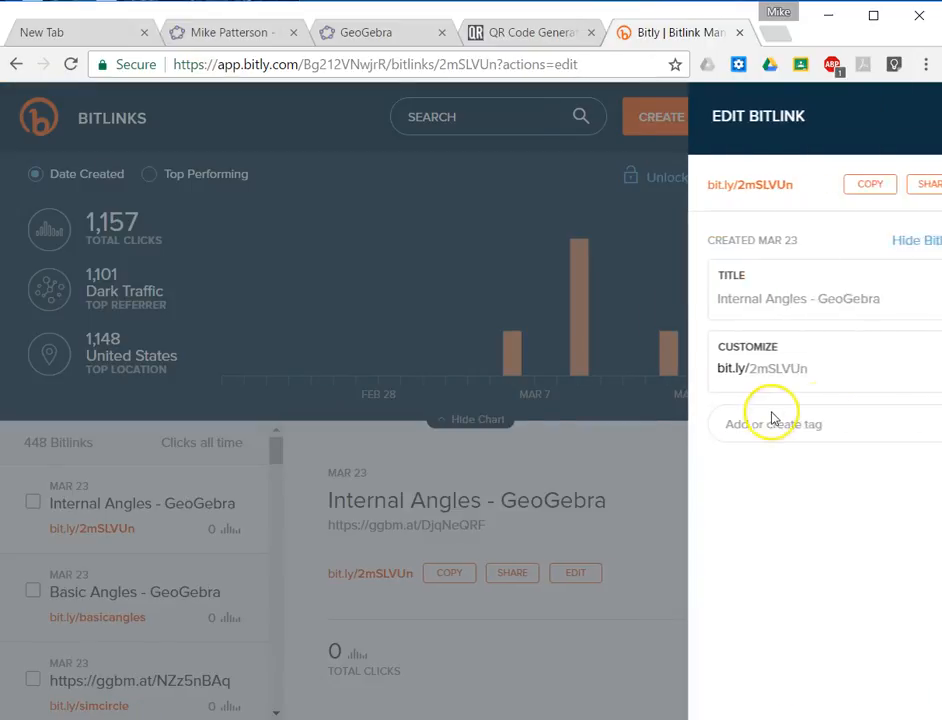
# Customize the Internal Angles Bitlink as bit.ly/intangles, save it and copy the short link.
pyautogui.moveTo(807, 372); pyautogui.dragTo(690, 370)
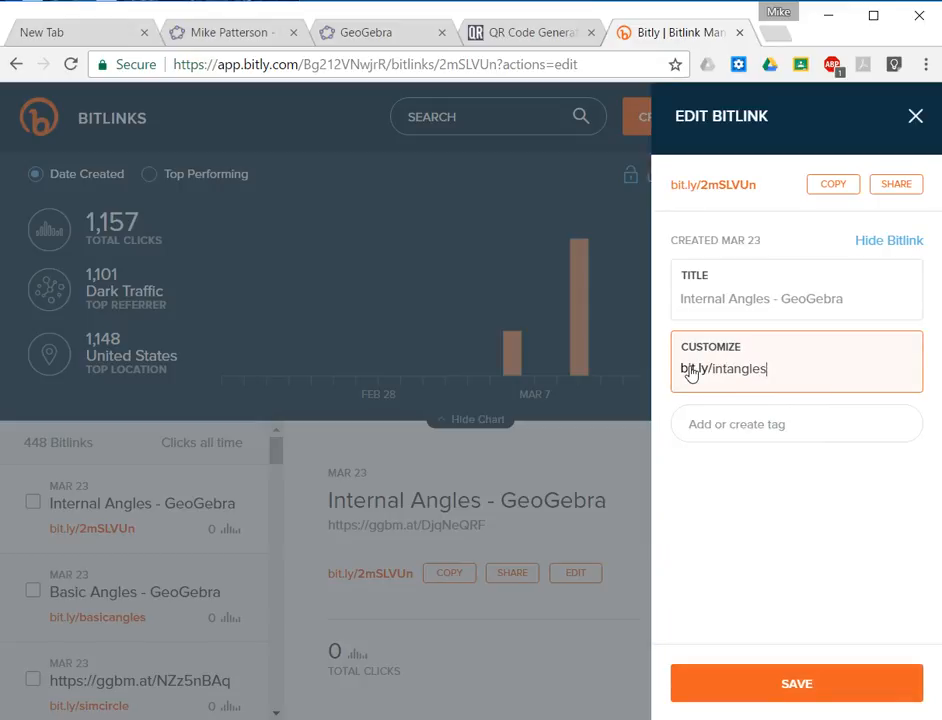
pyautogui.press('Return')
pyautogui.click(455, 578)
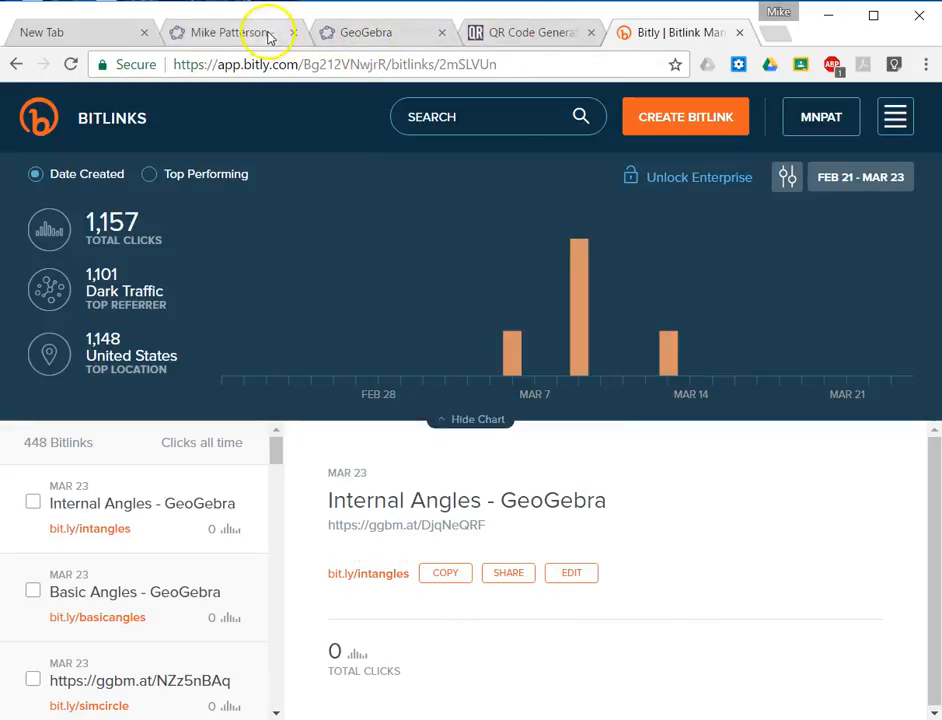
pyautogui.hotkey('alt', 'Tab')
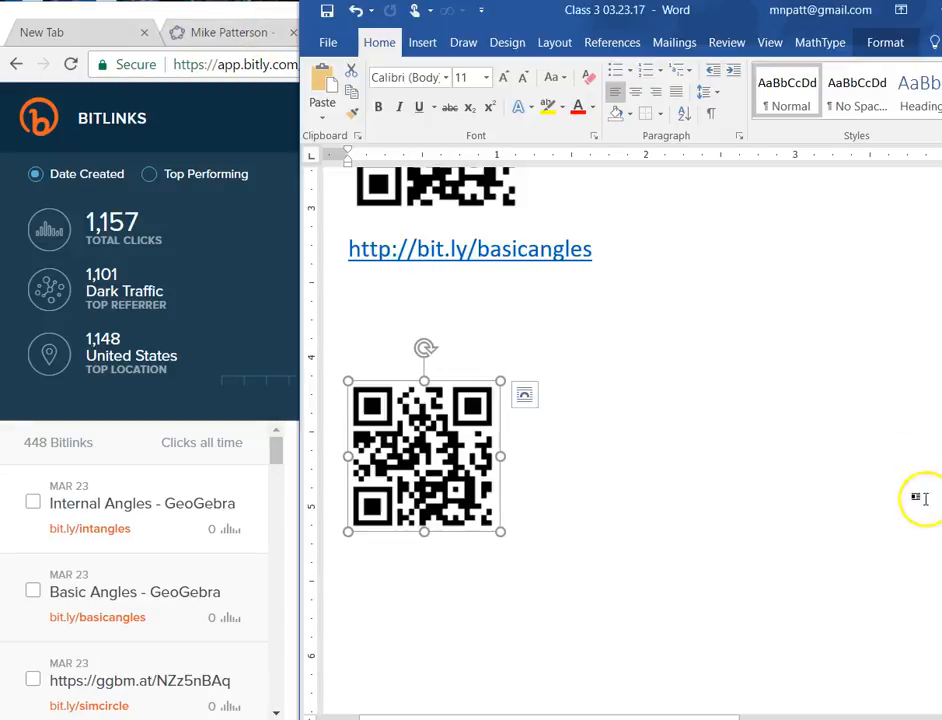
pyautogui.click(596, 564)
pyautogui.hotkey('ctrl', 'v')
pyautogui.click(626, 568)
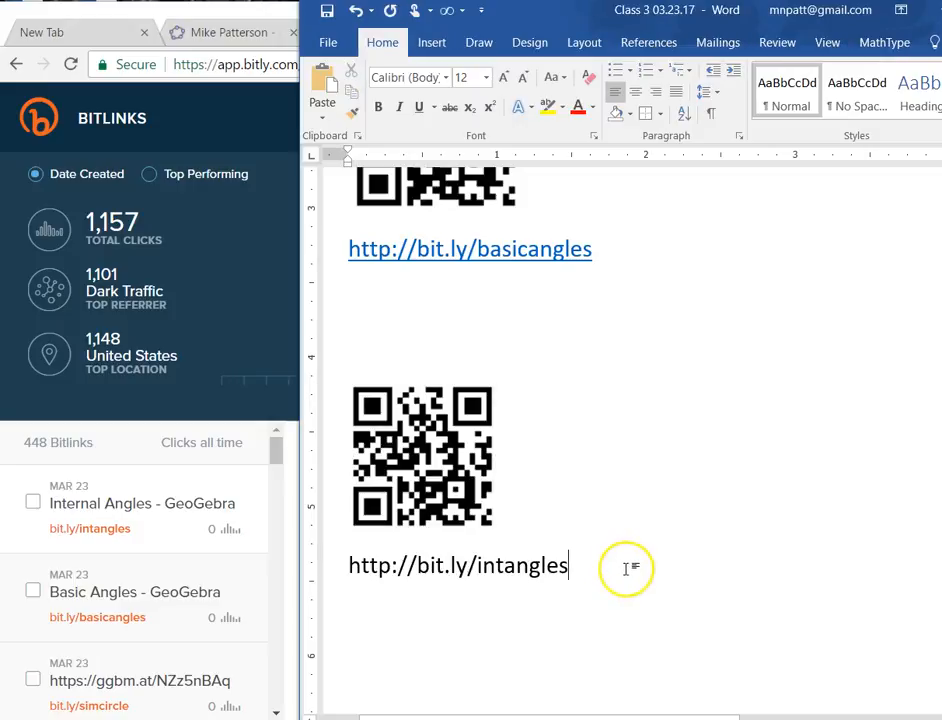
pyautogui.press('Return')
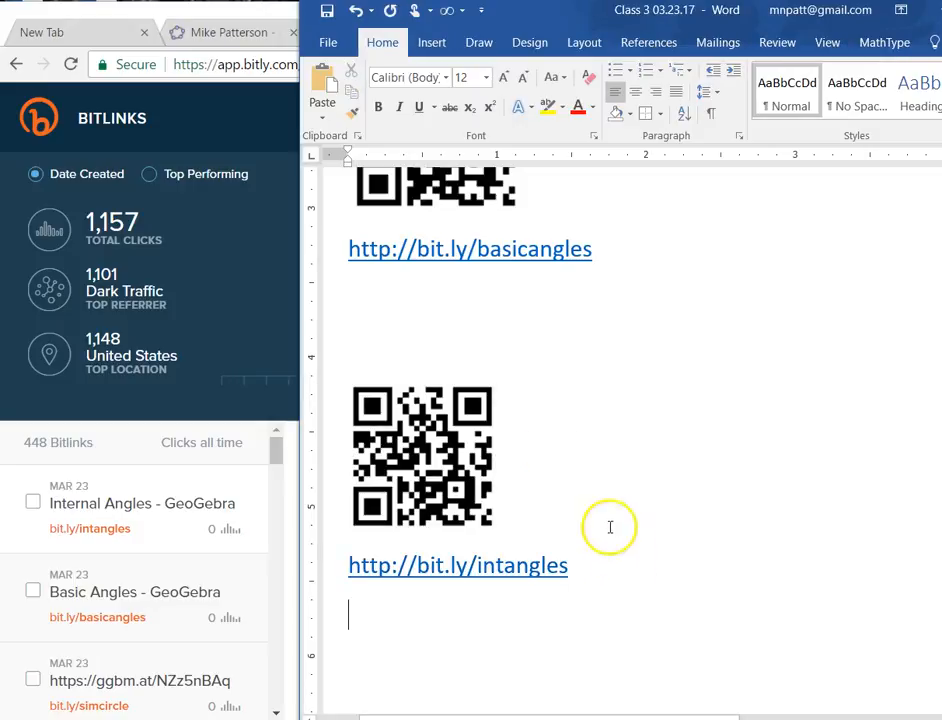